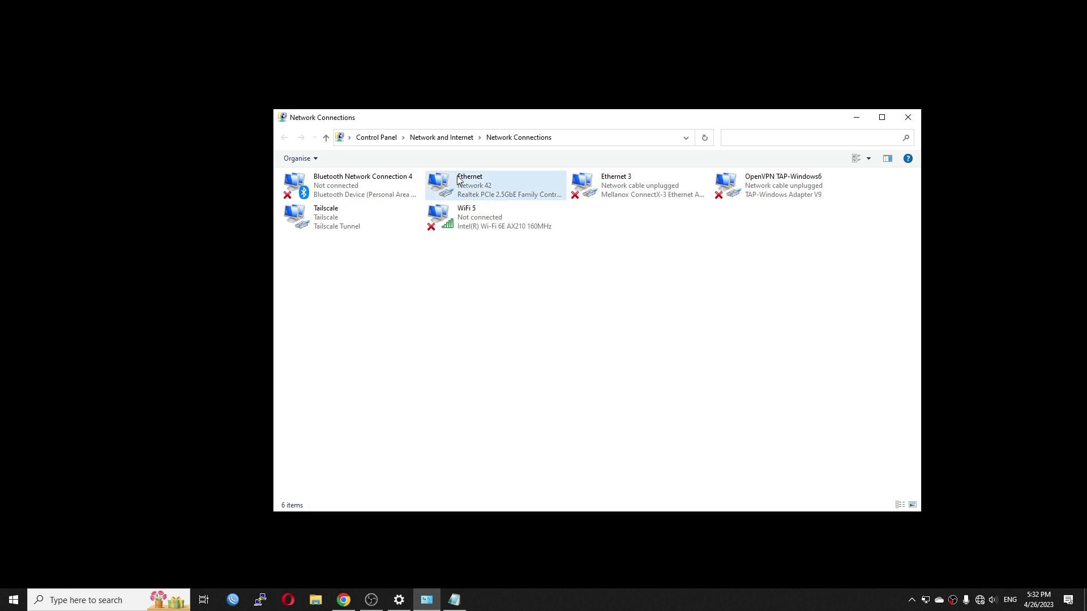
# Check the Ethernet connection details: address 192.168.2.209 and default gateway 192.168.2.1
pyautogui.doubleClick(482, 188)
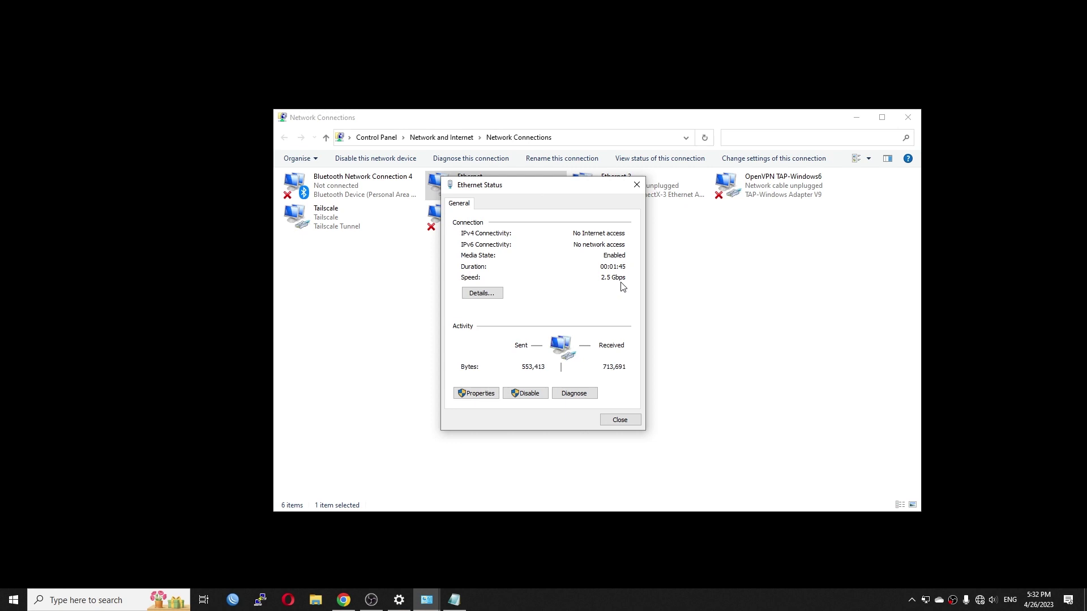
pyautogui.click(480, 293)
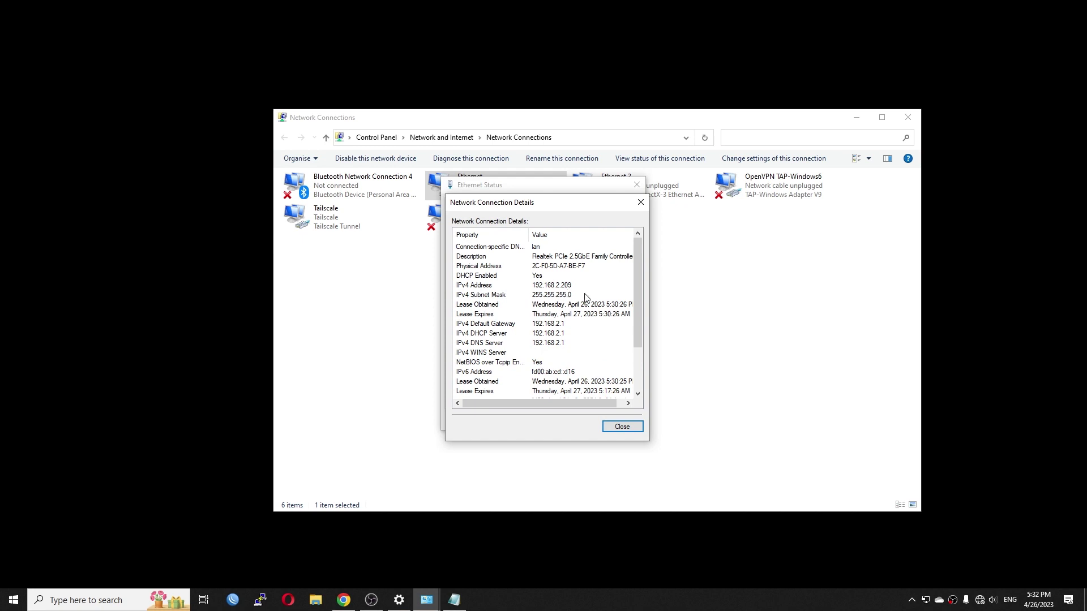
pyautogui.click(561, 326)
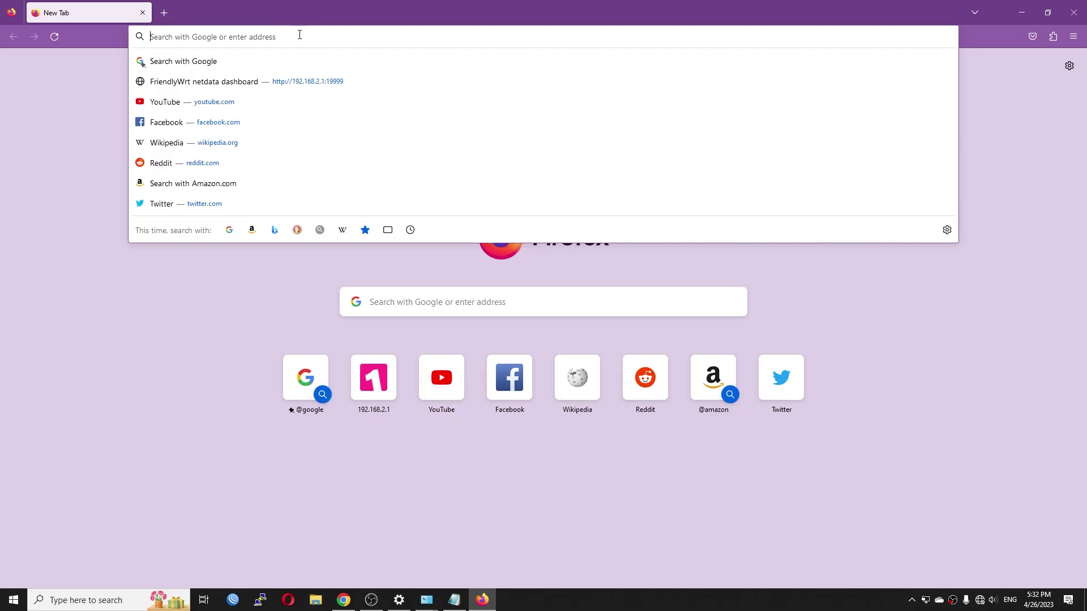
# Load the router's web interface at 192.168.2.1 in the browser
pyautogui.write('192.168')
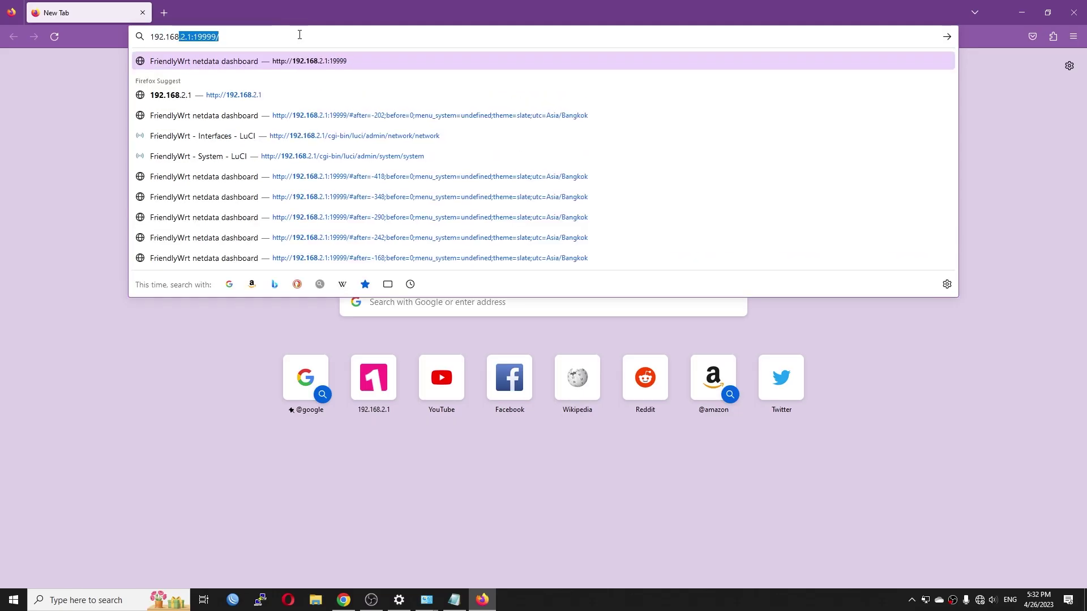
pyautogui.write('.2.1')
pyautogui.press('BackSpace')
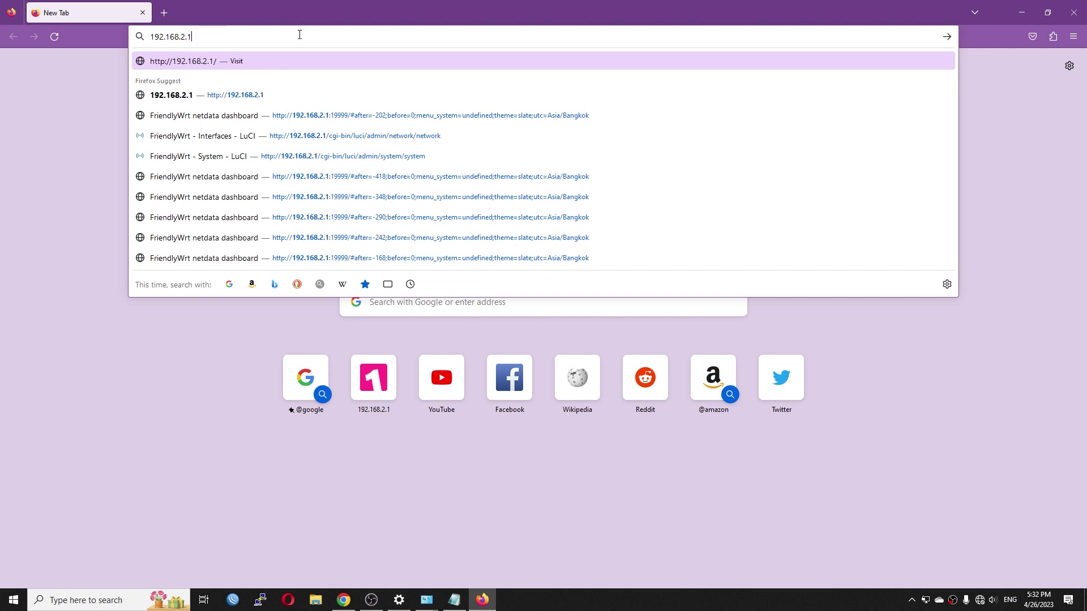
pyautogui.press('Return')
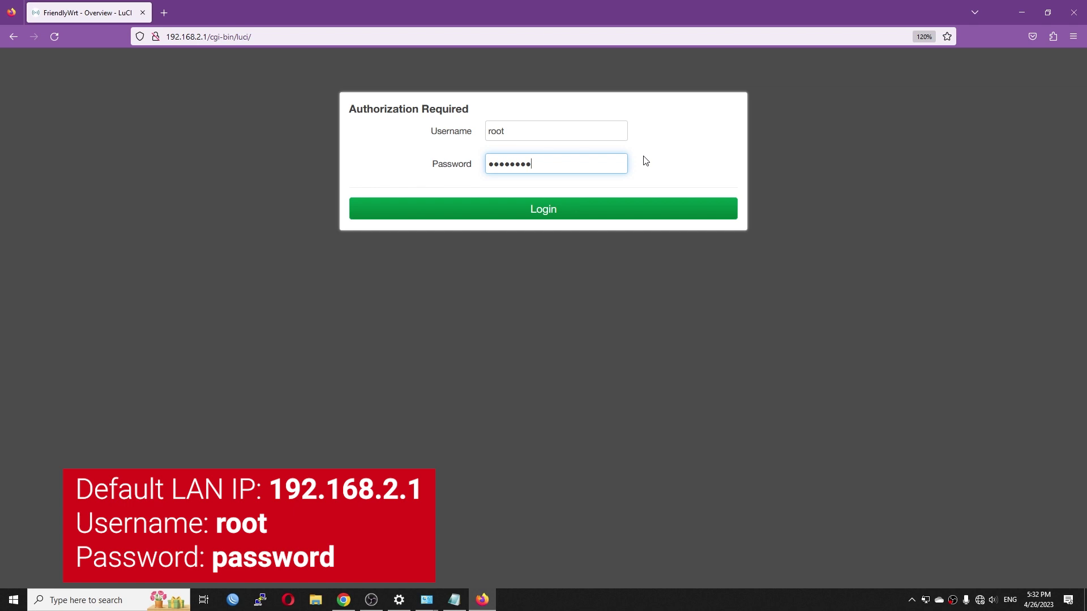
# Log in as root with the router password, dismissing the browser's update-login prompt
pyautogui.hotkey('ctrl', 'a')
pyautogui.press('BackSpace')
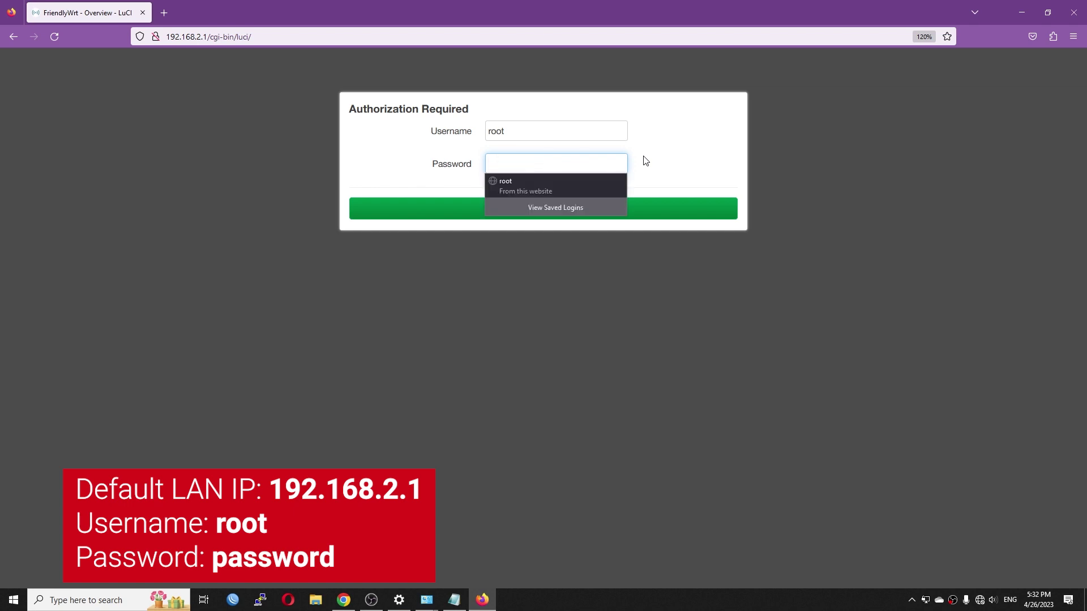
pyautogui.write('pass')
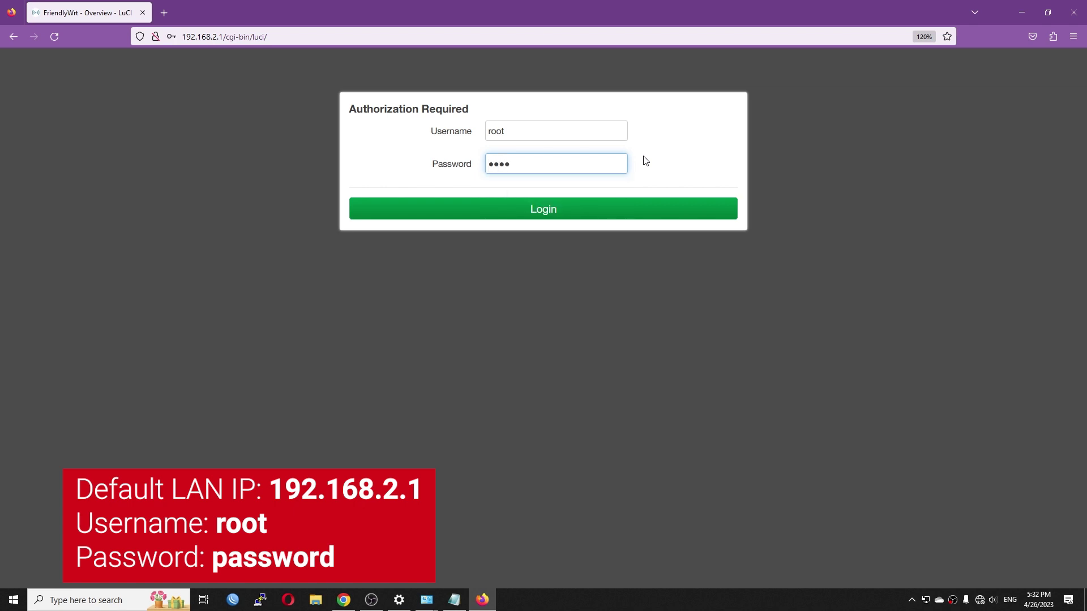
pyautogui.write('word')
pyautogui.press('Return')
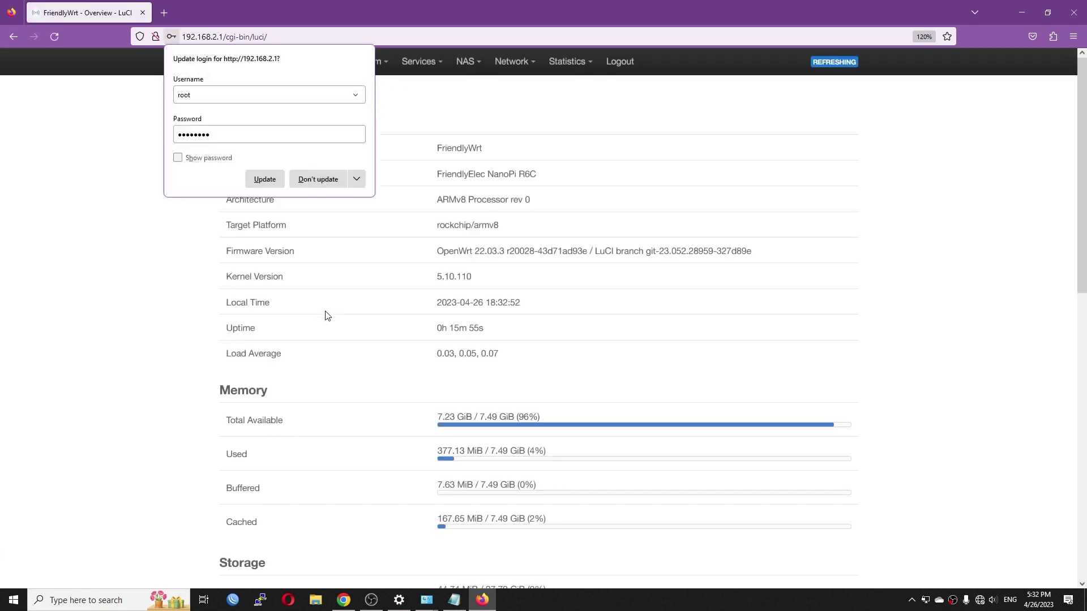
pyautogui.click(327, 316)
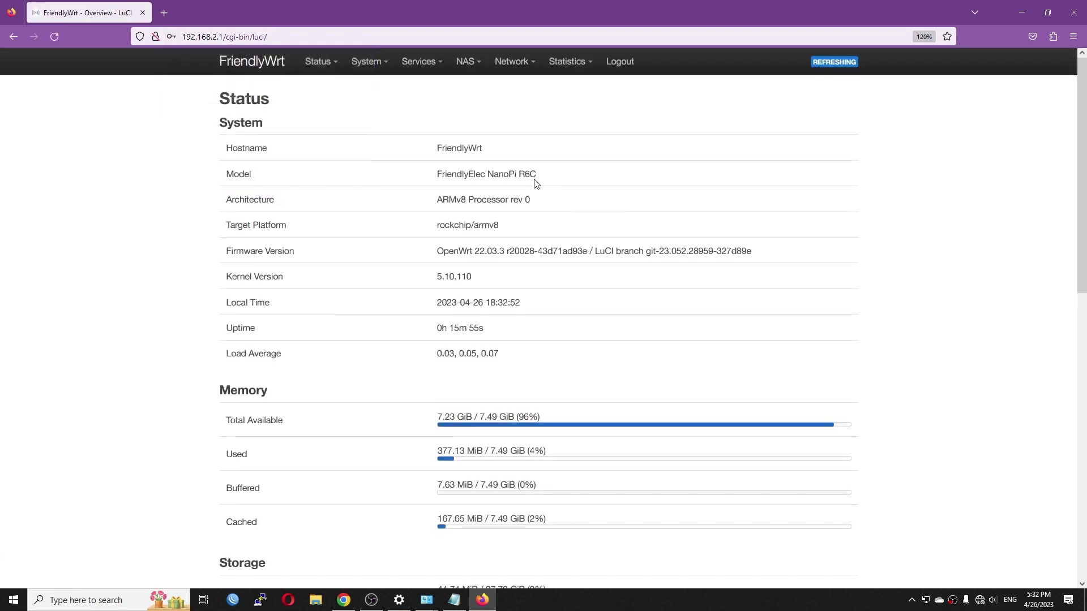
pyautogui.moveTo(534, 180); pyautogui.dragTo(432, 179)
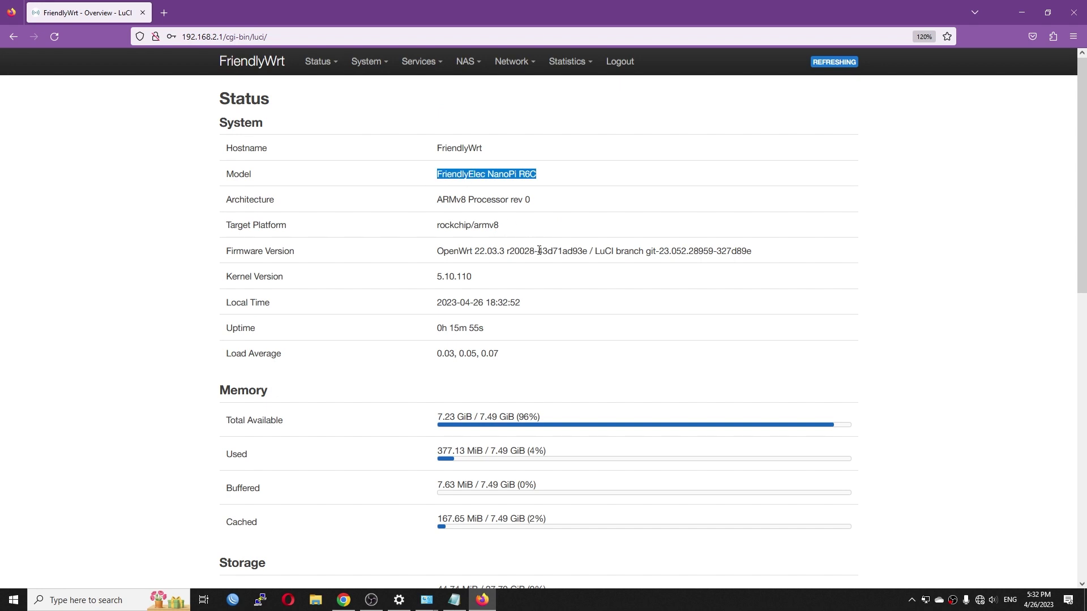
pyautogui.moveTo(438, 252); pyautogui.dragTo(745, 262)
pyautogui.click(480, 286)
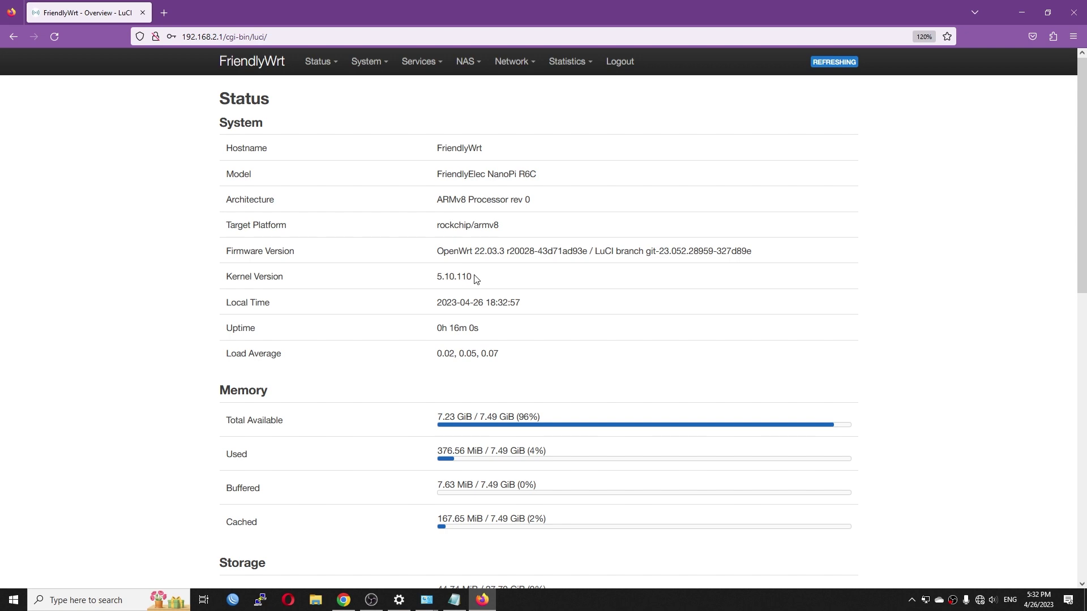
pyautogui.moveTo(475, 277); pyautogui.dragTo(427, 279)
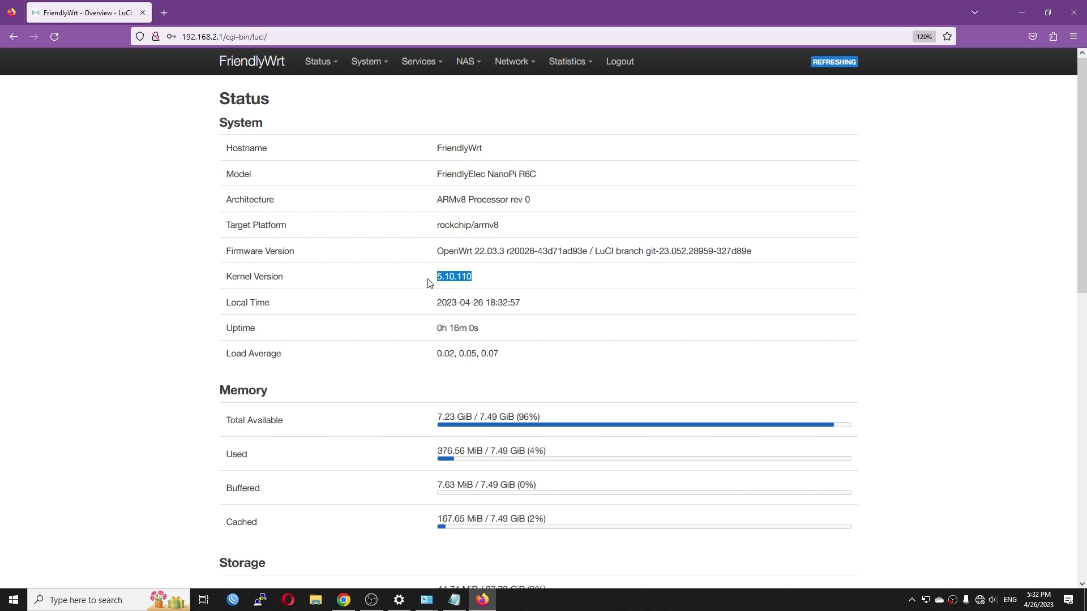
pyautogui.click(496, 281)
pyautogui.scroll(-1, 497, 283)
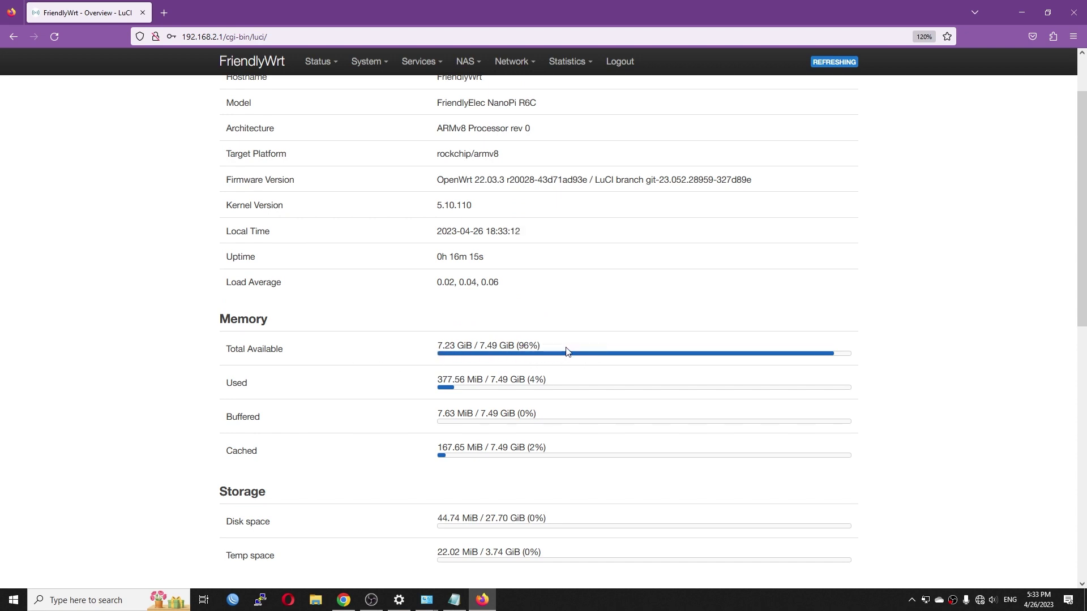
pyautogui.scroll(-2, 568, 352)
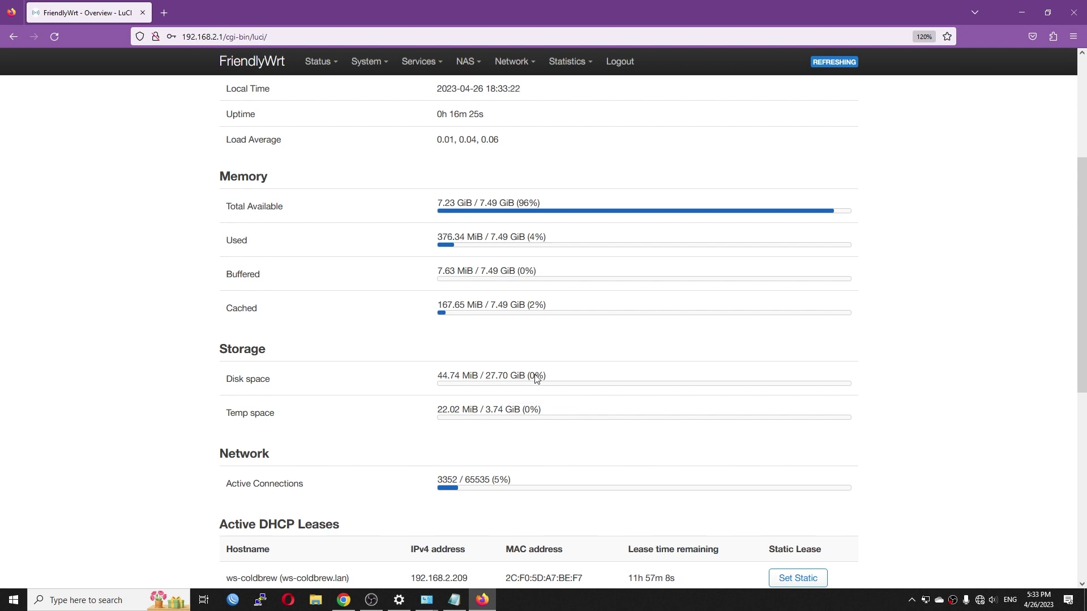
pyautogui.scroll(-5, 654, 385)
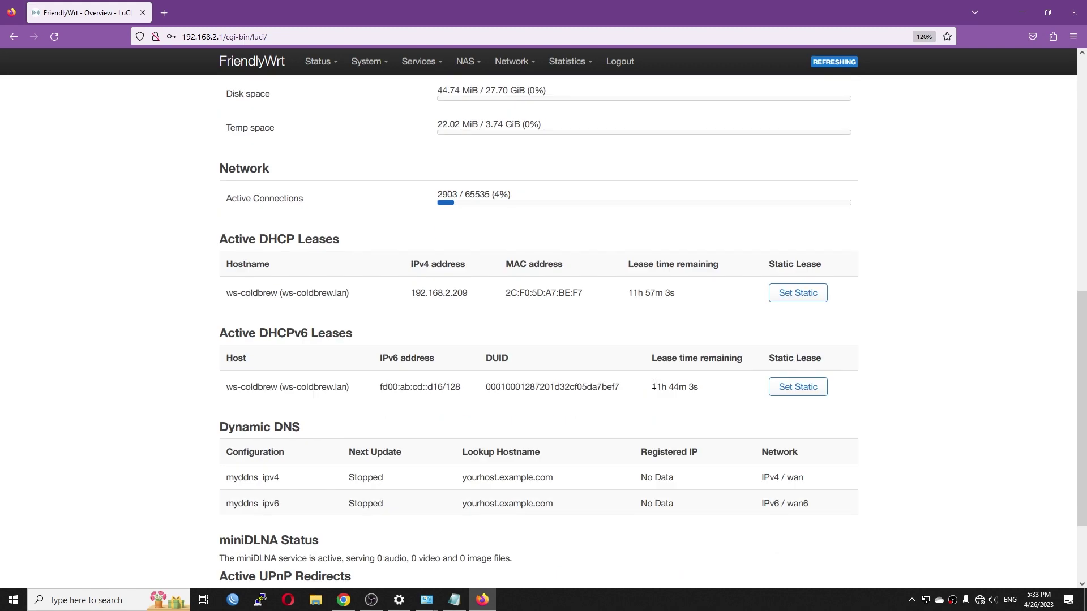
pyautogui.scroll(10, 654, 385)
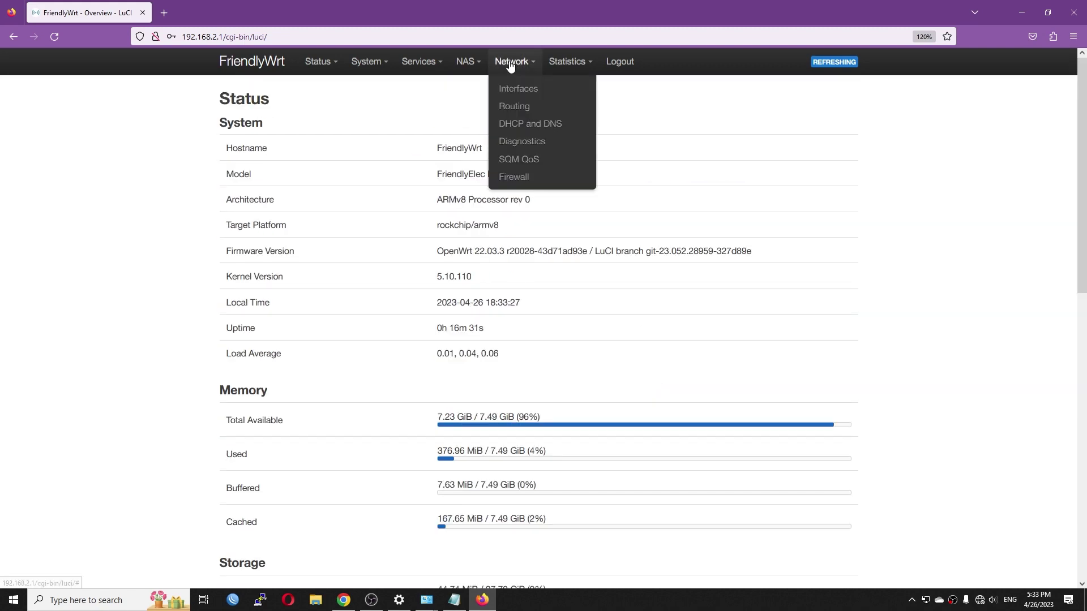
# On Network > Interfaces, note WAN on device eth0 and LAN on bridge br-lan, then edit WAN
pyautogui.click(510, 86)
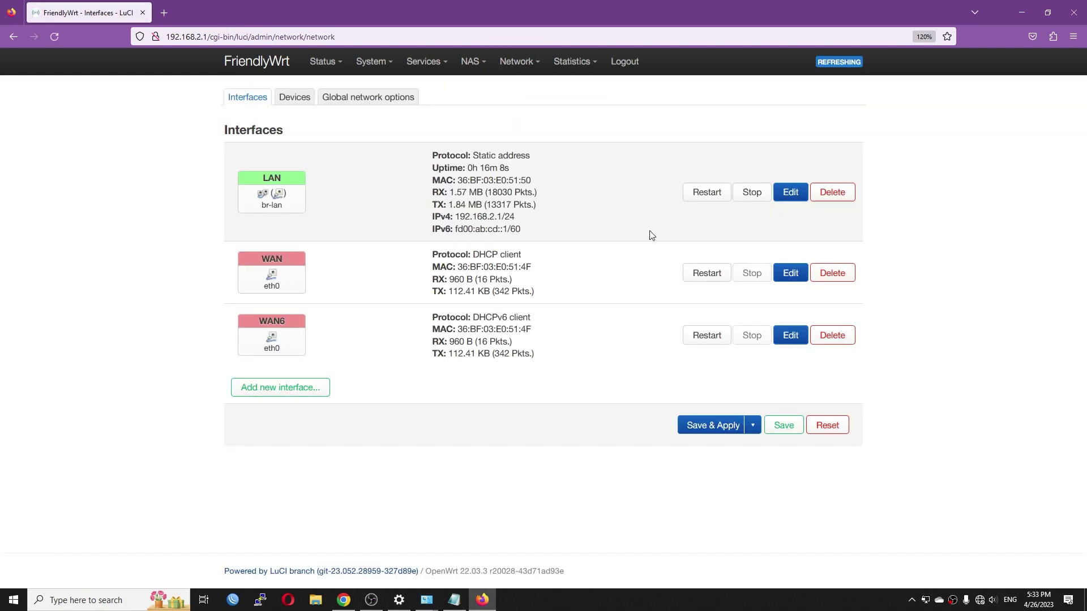
pyautogui.moveTo(290, 291)
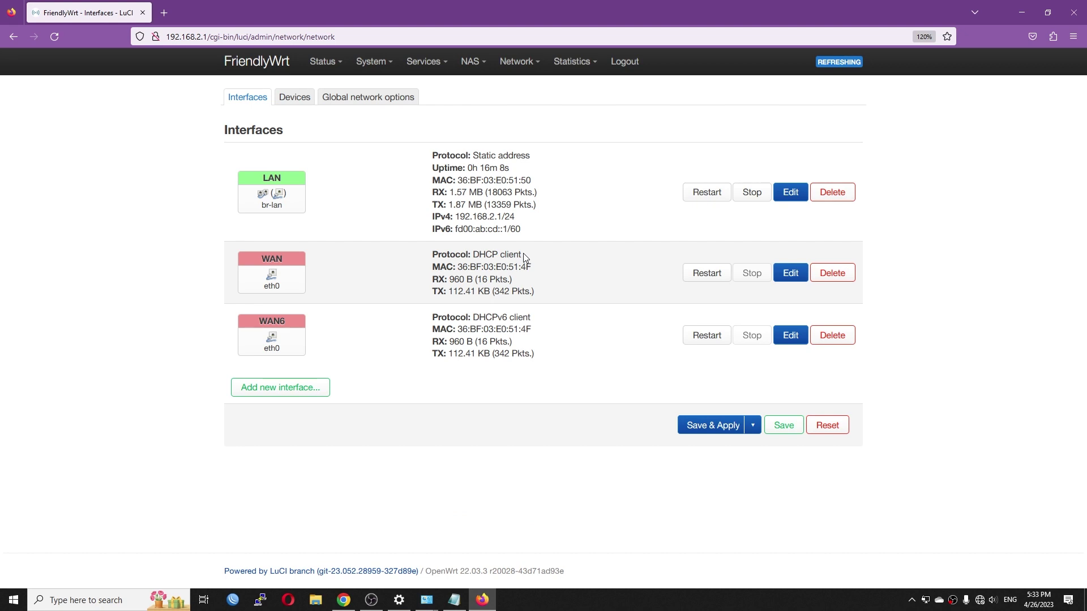
pyautogui.moveTo(289, 289); pyautogui.dragTo(254, 295)
pyautogui.moveTo(288, 208); pyautogui.dragTo(262, 212)
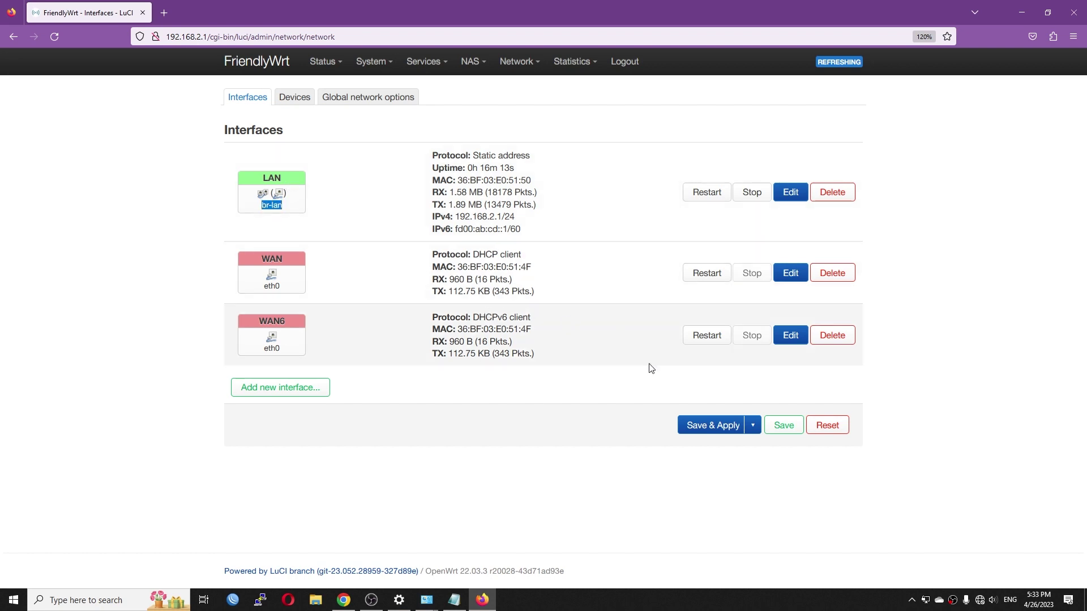
pyautogui.click(638, 357)
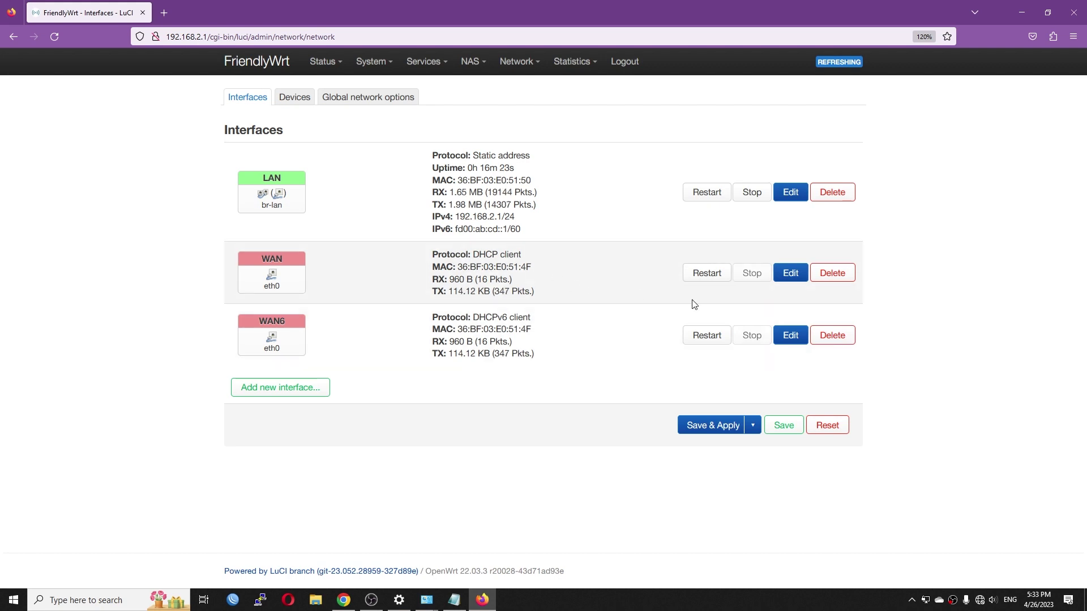
pyautogui.click(796, 281)
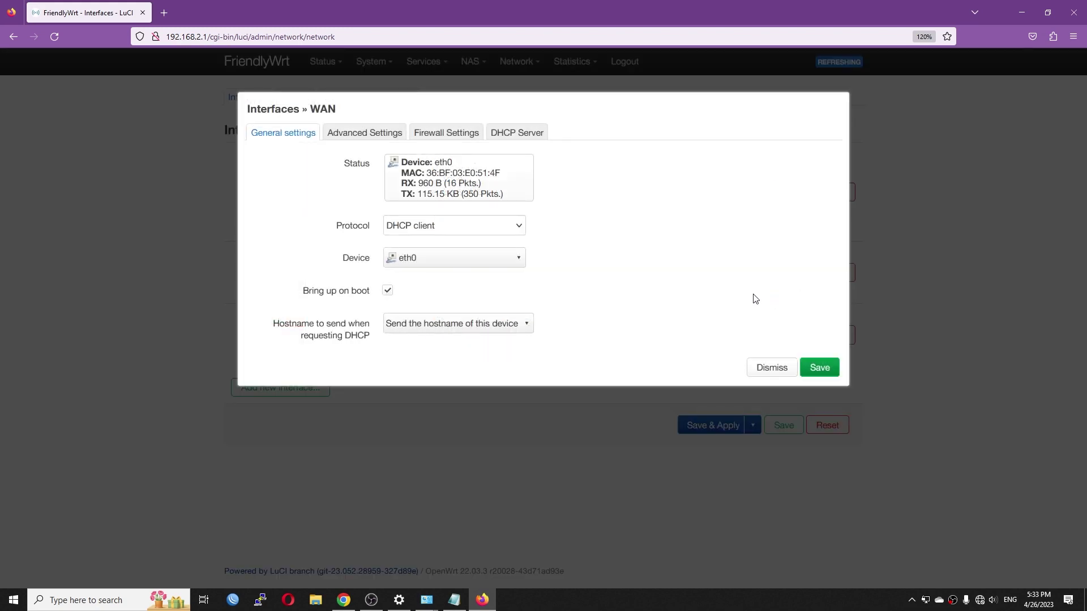
# Switch the WAN protocol from DHCP client to PPPoE and save the interface dialog
pyautogui.click(434, 226)
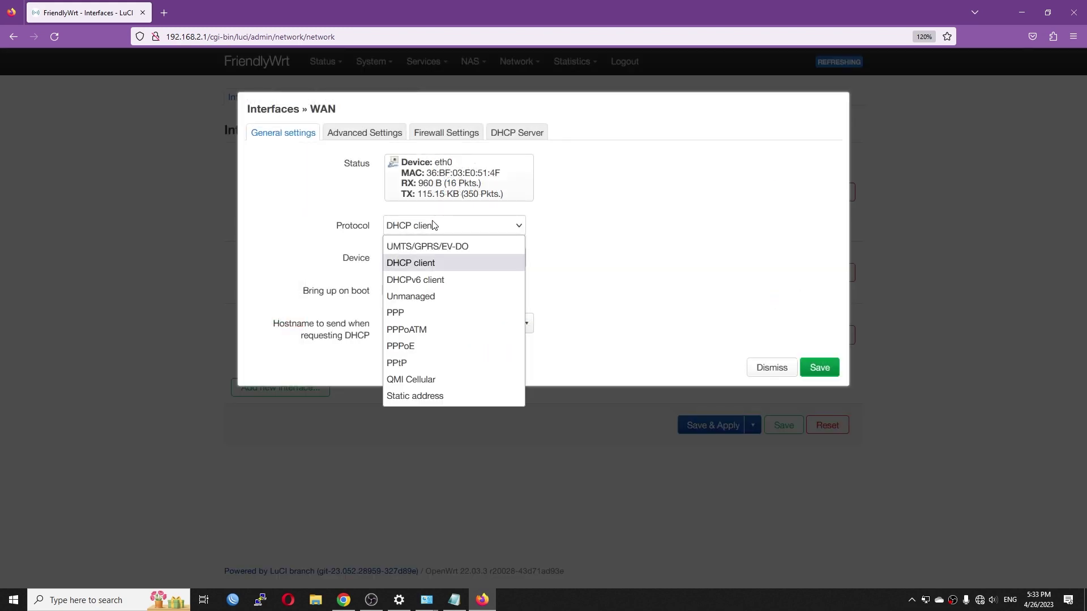
pyautogui.click(422, 346)
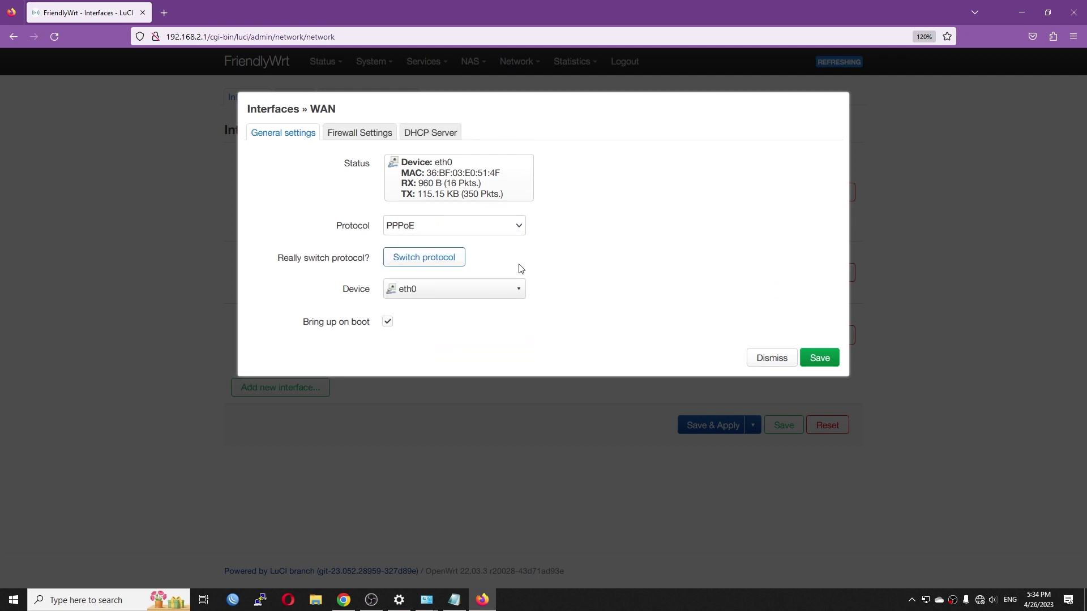
pyautogui.click(441, 263)
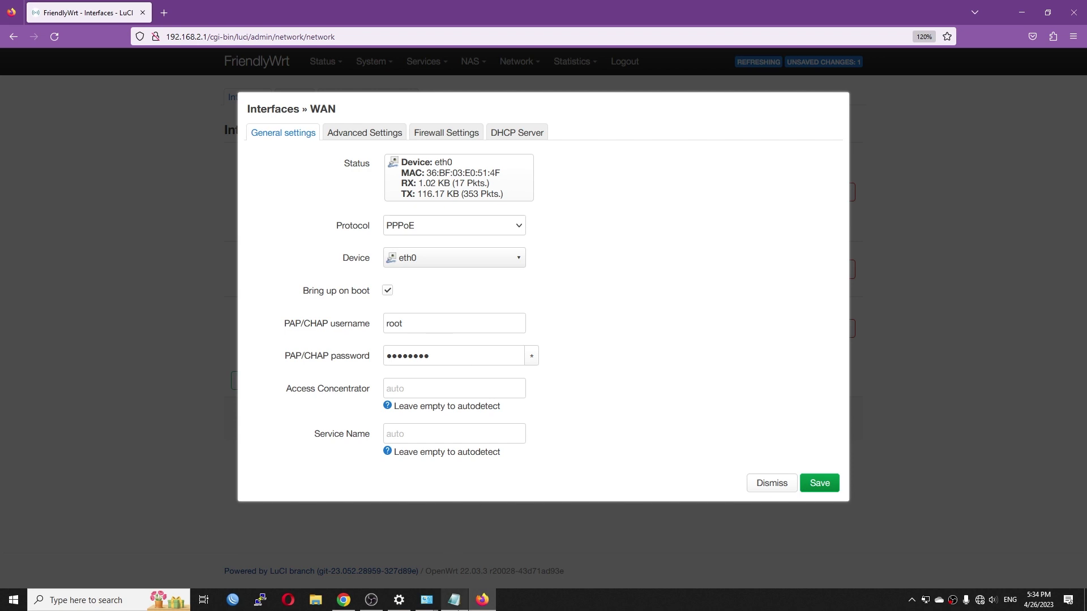
pyautogui.click(459, 137)
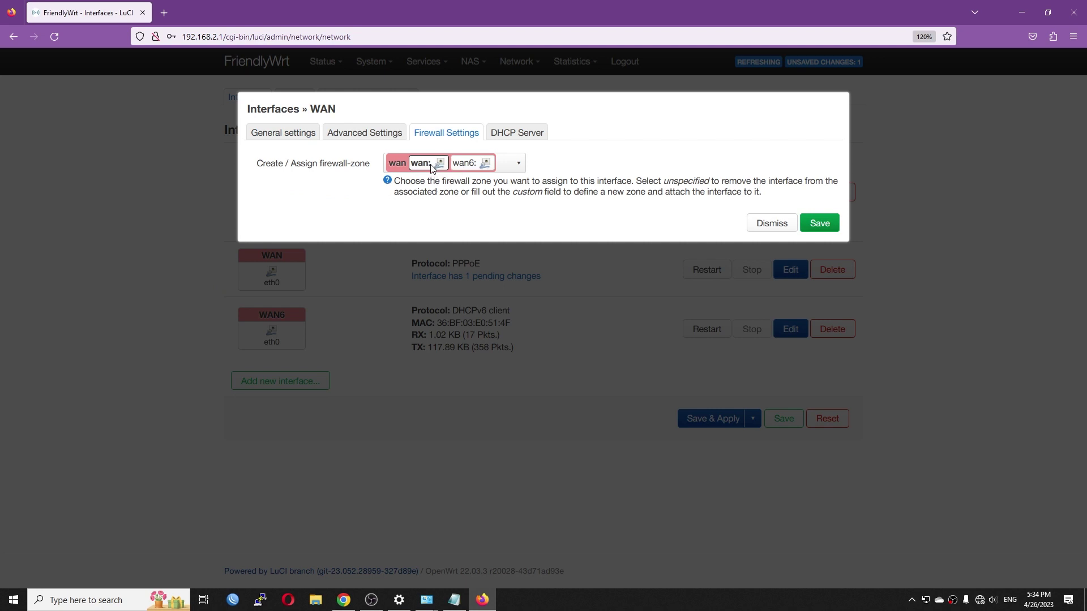
pyautogui.click(523, 136)
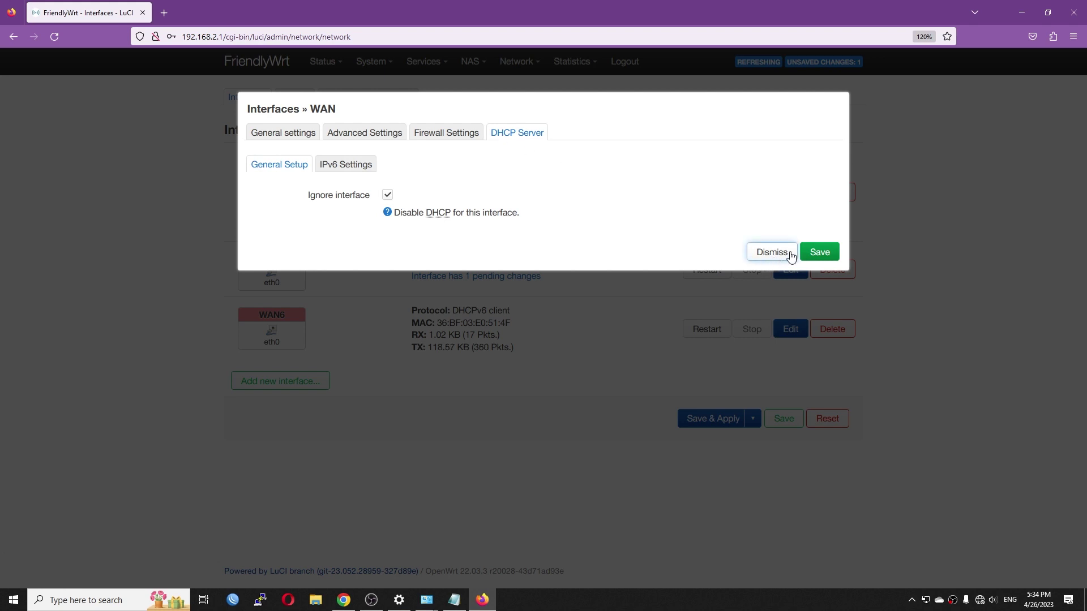
pyautogui.click(827, 253)
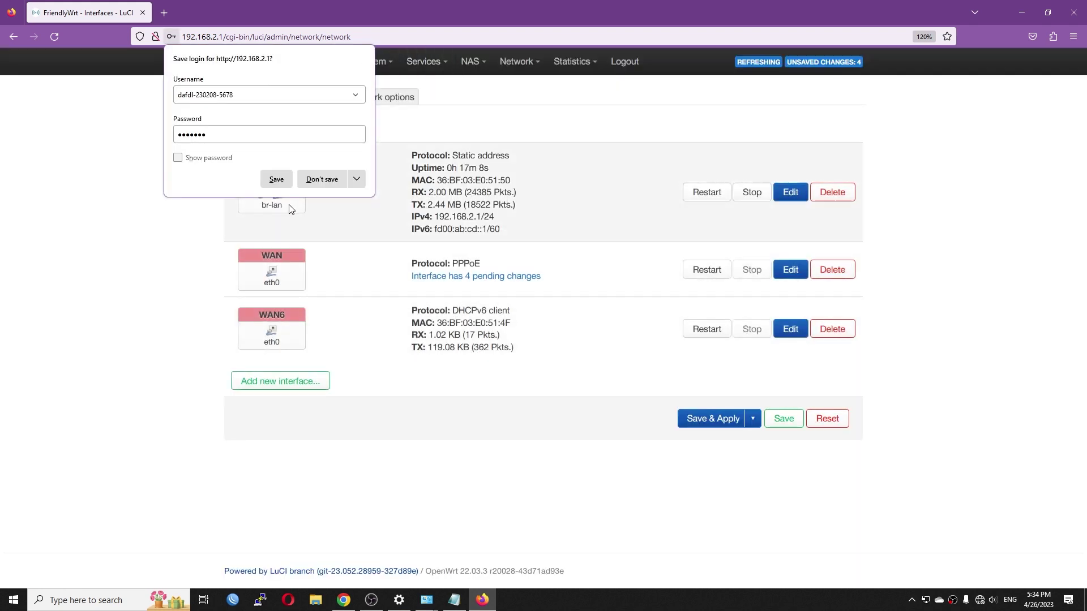
pyautogui.click(158, 261)
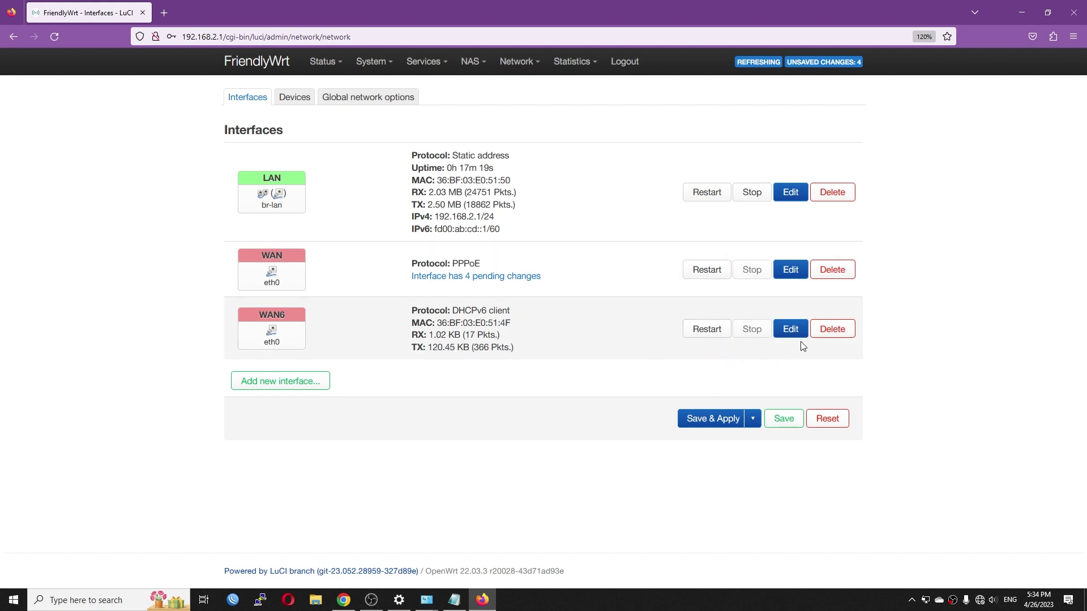
# Delete the WAN6 interface, Save & Apply, and check the WAN status on eth0
pyautogui.click(829, 333)
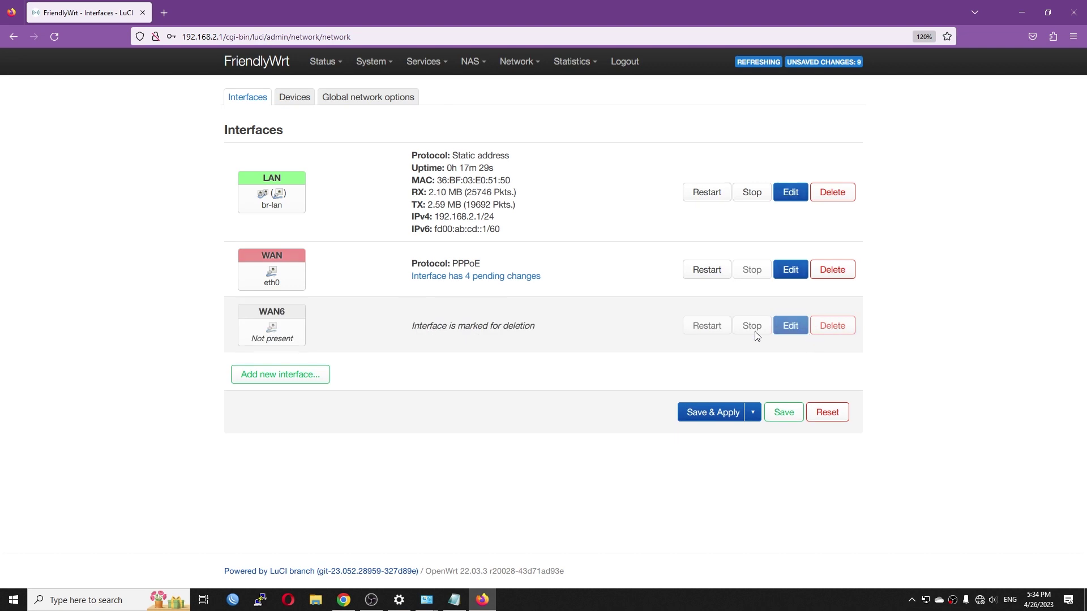
pyautogui.click(699, 413)
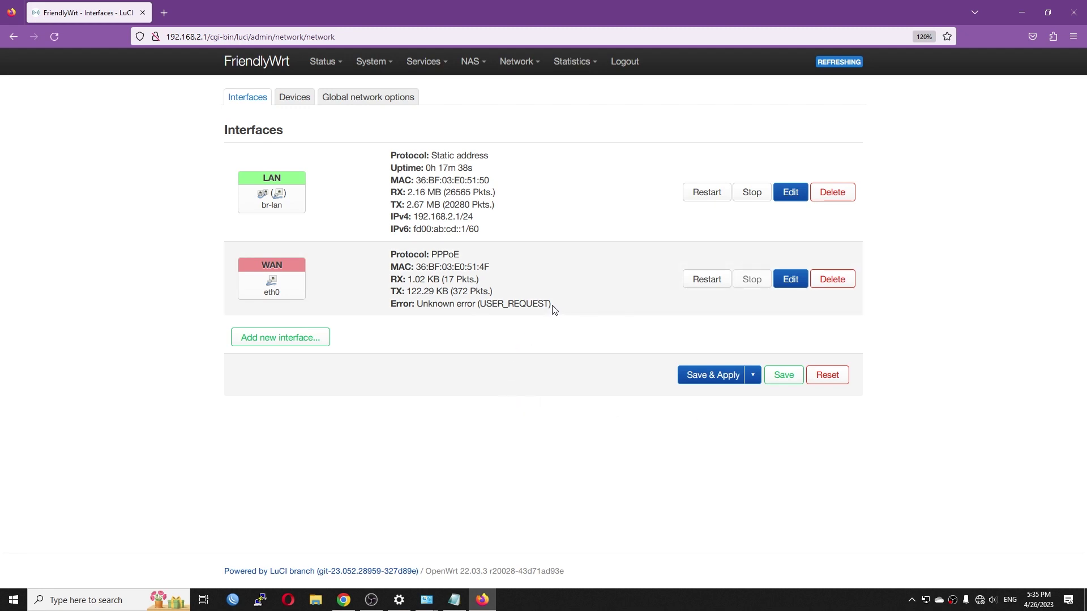
pyautogui.moveTo(554, 309); pyautogui.dragTo(451, 310)
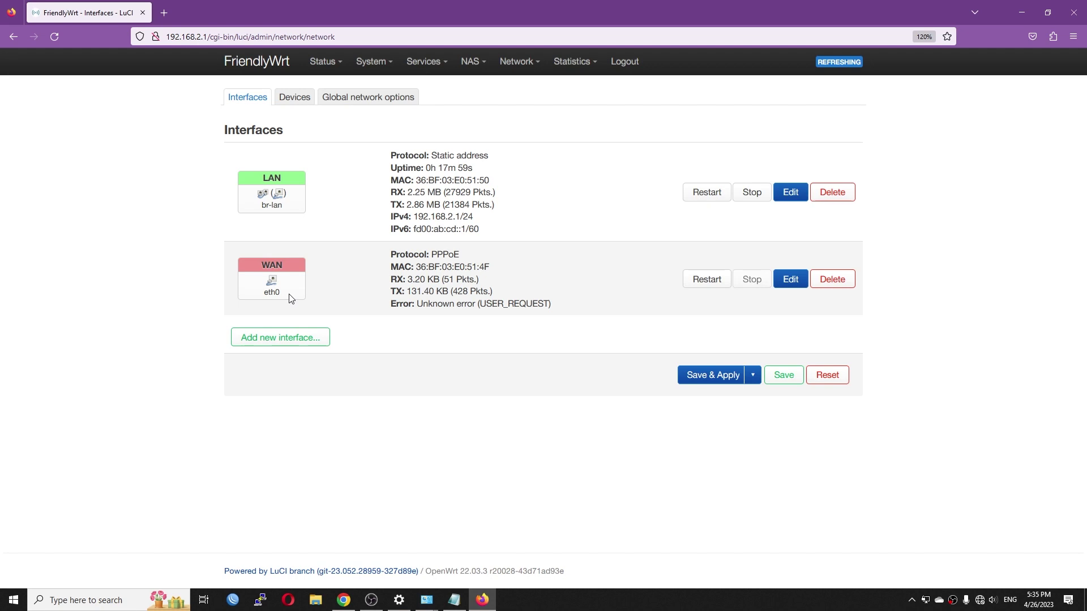
pyautogui.moveTo(285, 296); pyautogui.dragTo(266, 296)
pyautogui.click(282, 302)
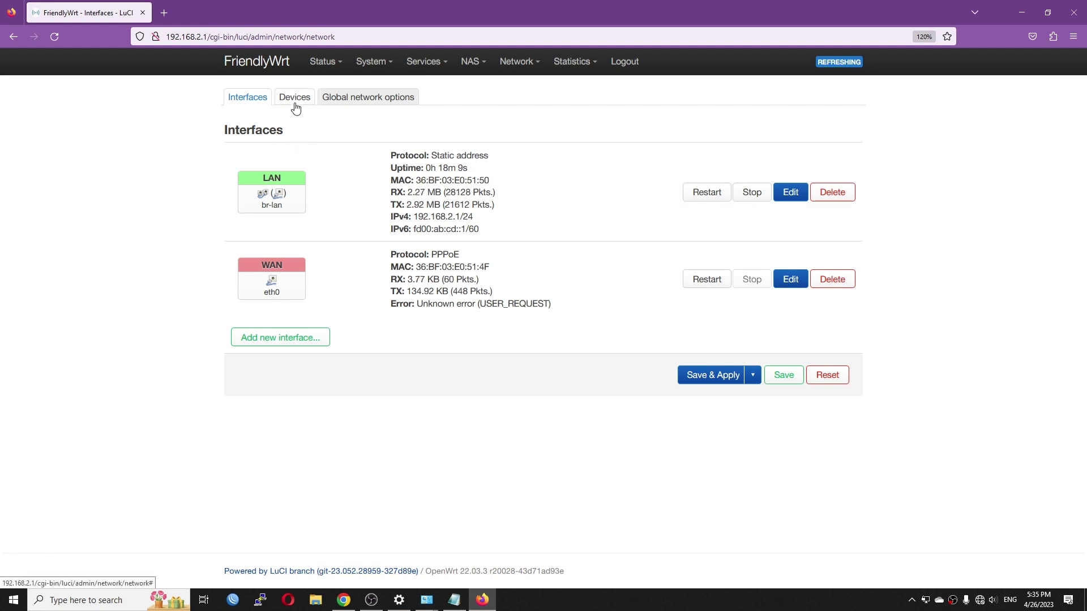
pyautogui.click(295, 106)
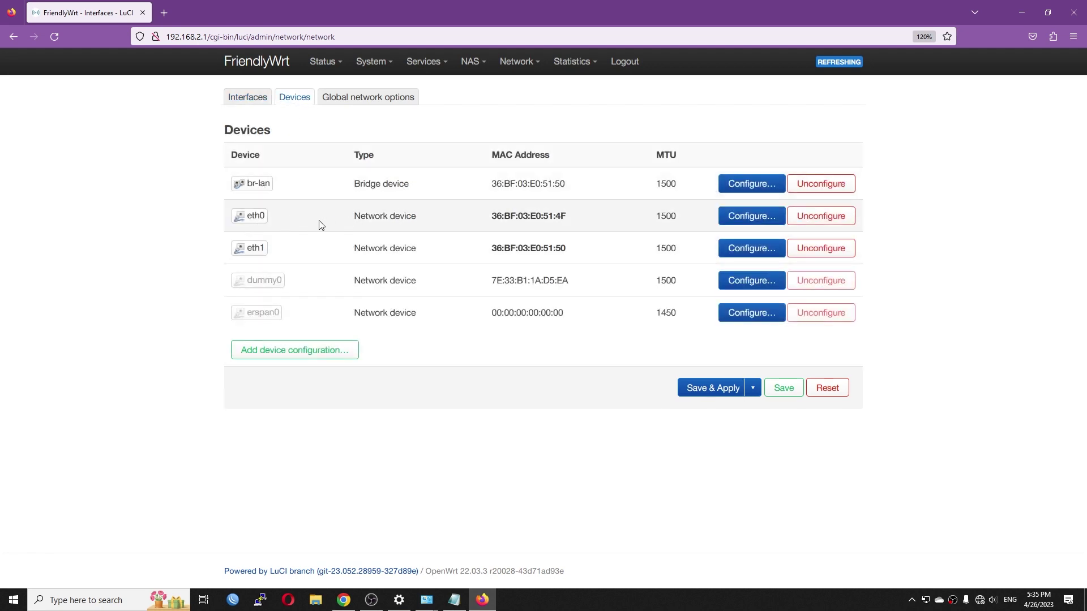
# Replace the eth0 device's MAC address with 32:57:CE:39:71:76, save, and apply
pyautogui.click(770, 223)
pyautogui.moveTo(514, 257); pyautogui.dragTo(369, 270)
pyautogui.press('BackSpace')
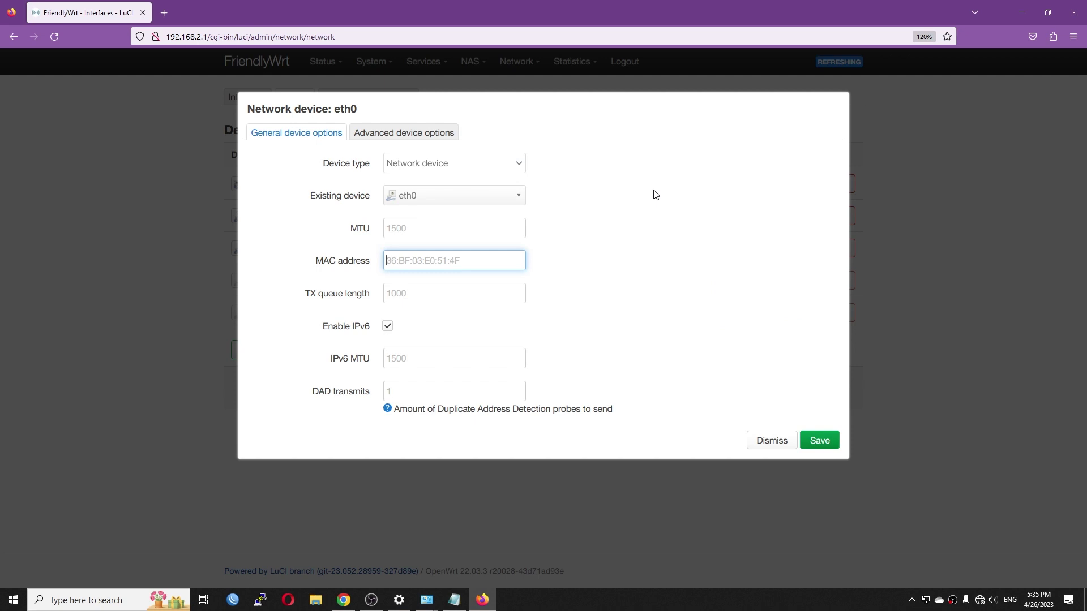
pyautogui.write('32:57:CE:39:71:76')
pyautogui.click(821, 441)
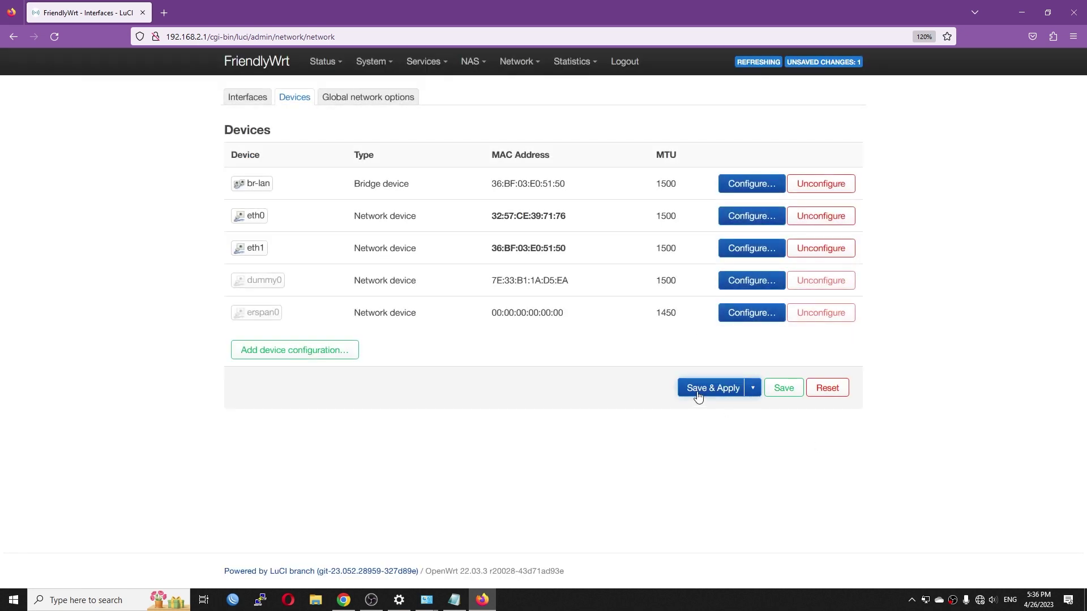
pyautogui.click(698, 392)
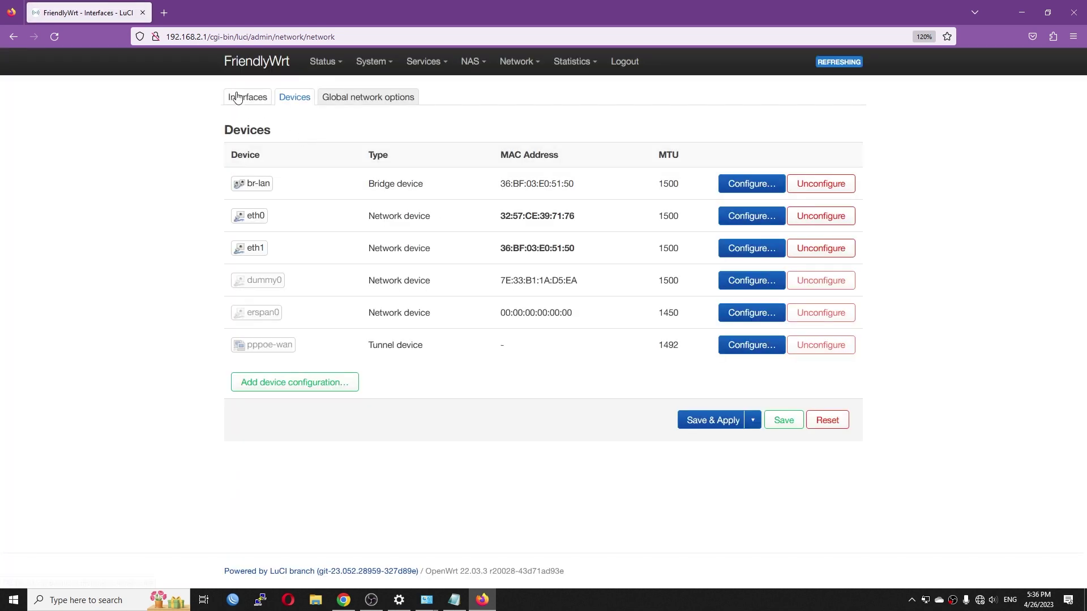
pyautogui.click(238, 100)
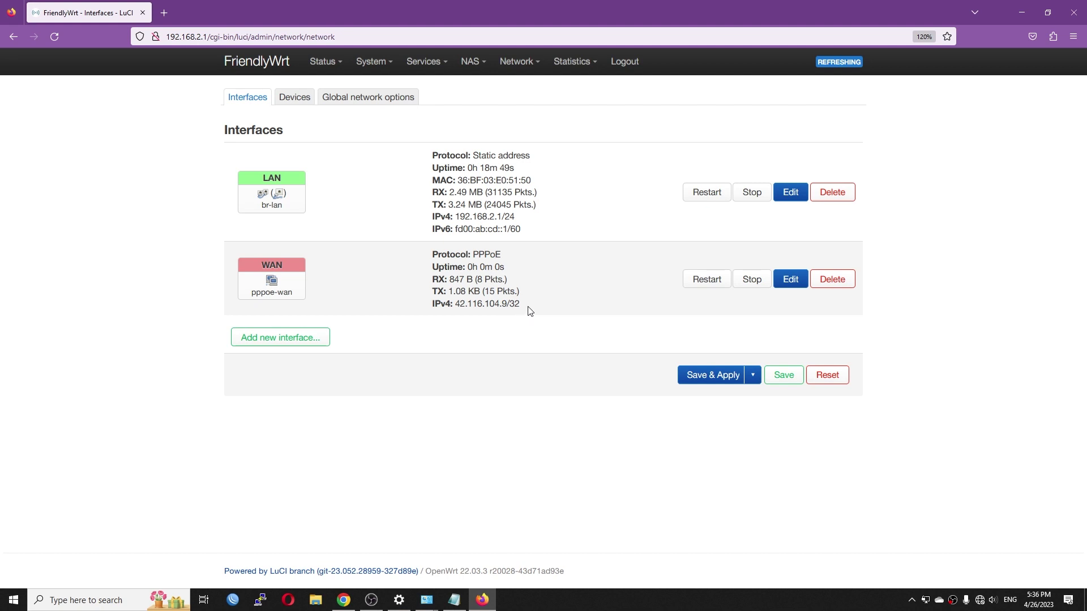
pyautogui.moveTo(529, 308); pyautogui.dragTo(452, 304)
pyautogui.click(481, 306)
pyautogui.moveTo(457, 306); pyautogui.dragTo(520, 306)
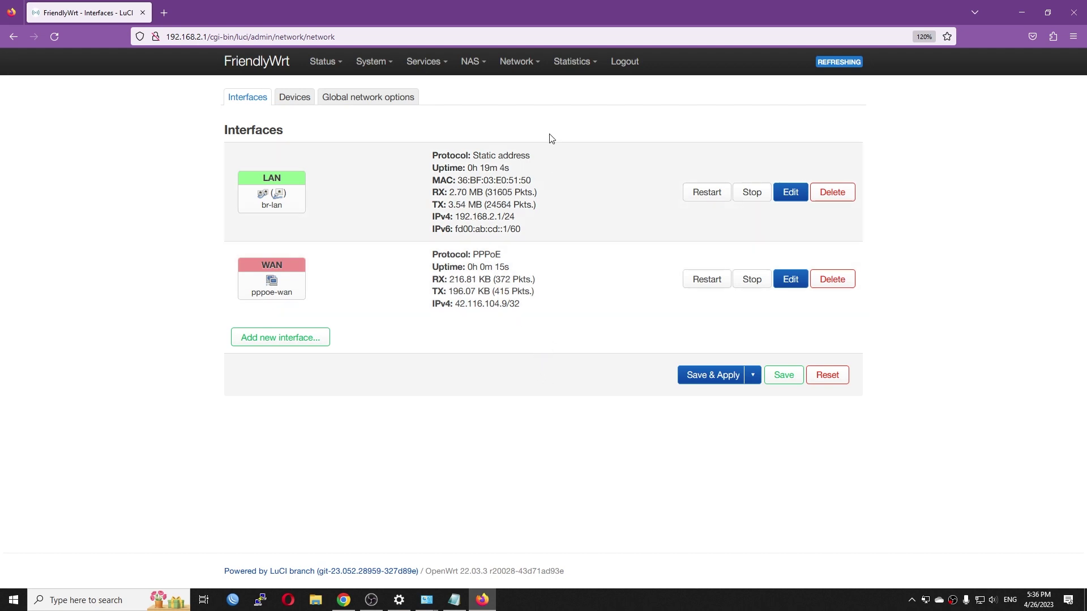
# On the DHCP and DNS page, add 1.1.1.1 as a DNS forwarding server
pyautogui.moveTo(520, 67)
pyautogui.click(522, 125)
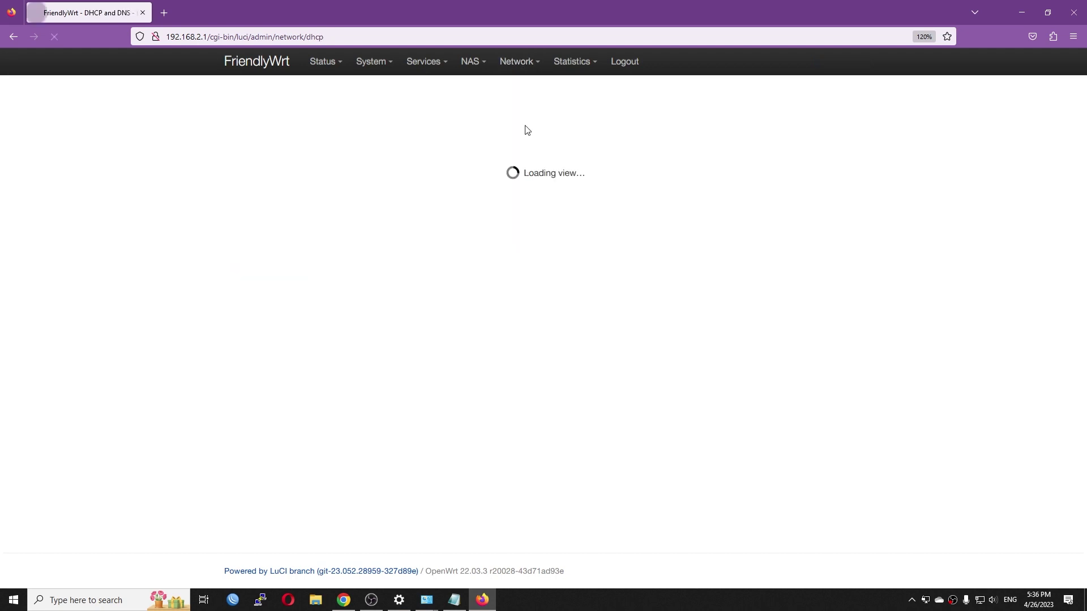
pyautogui.scroll(-3, 406, 369)
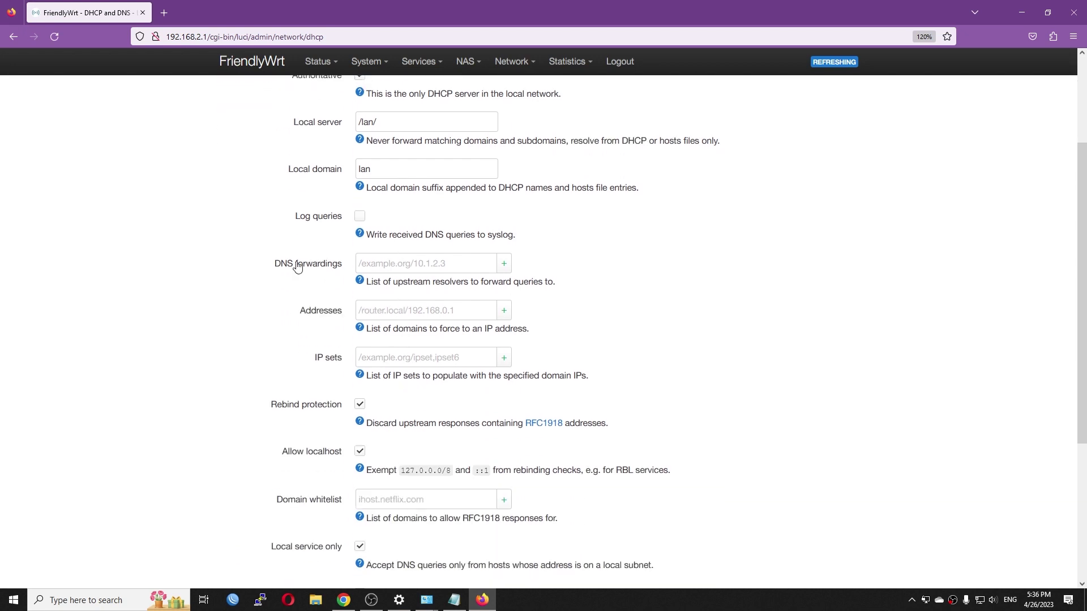
pyautogui.click(395, 260)
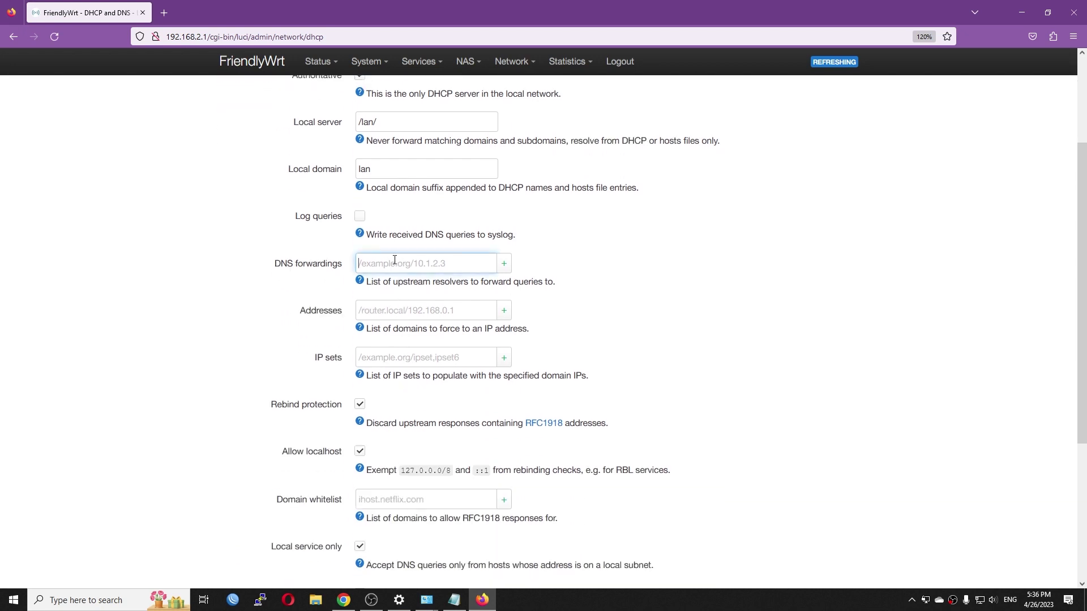
pyautogui.write('1.1.1.1')
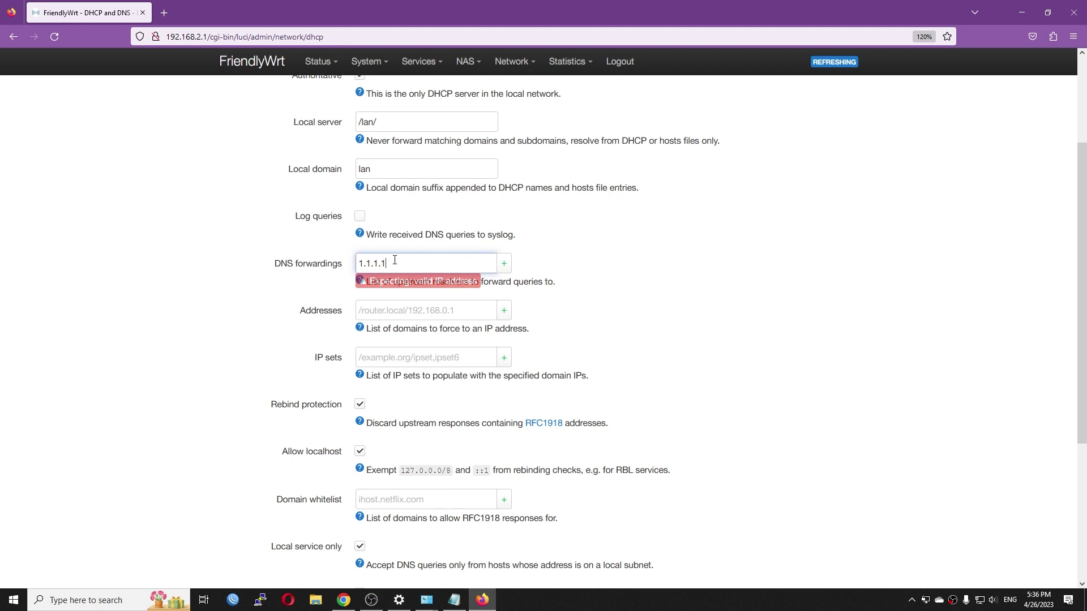
pyautogui.click(504, 264)
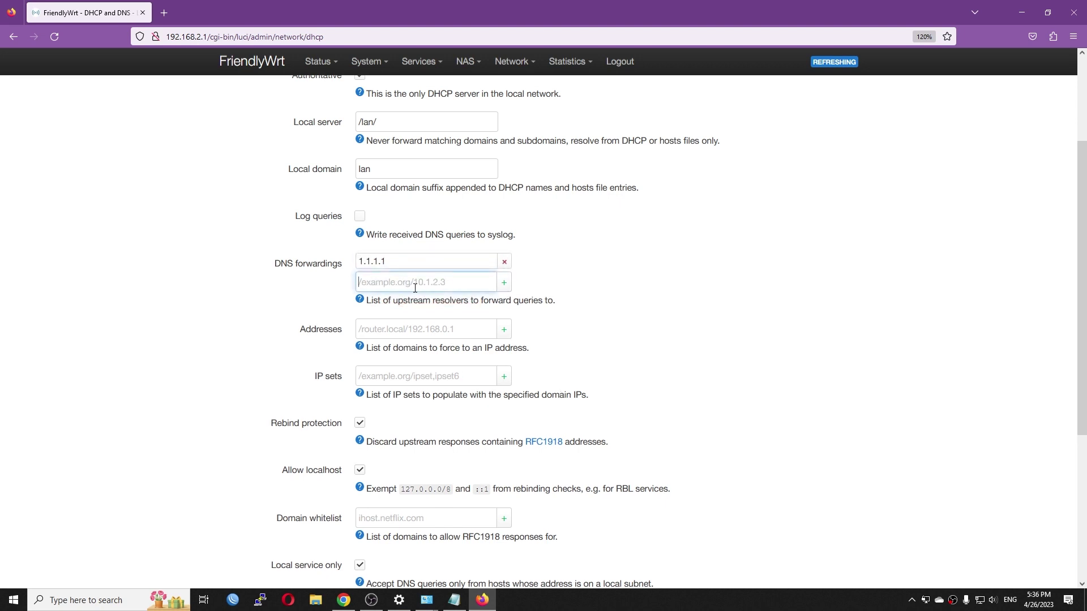
# Add 8.8.8.8 as a second DNS forwarder, Save & Apply, and return to Interfaces
pyautogui.write('8.8.8.8')
pyautogui.scroll(-4, 735, 321)
pyautogui.scroll(2, 691, 515)
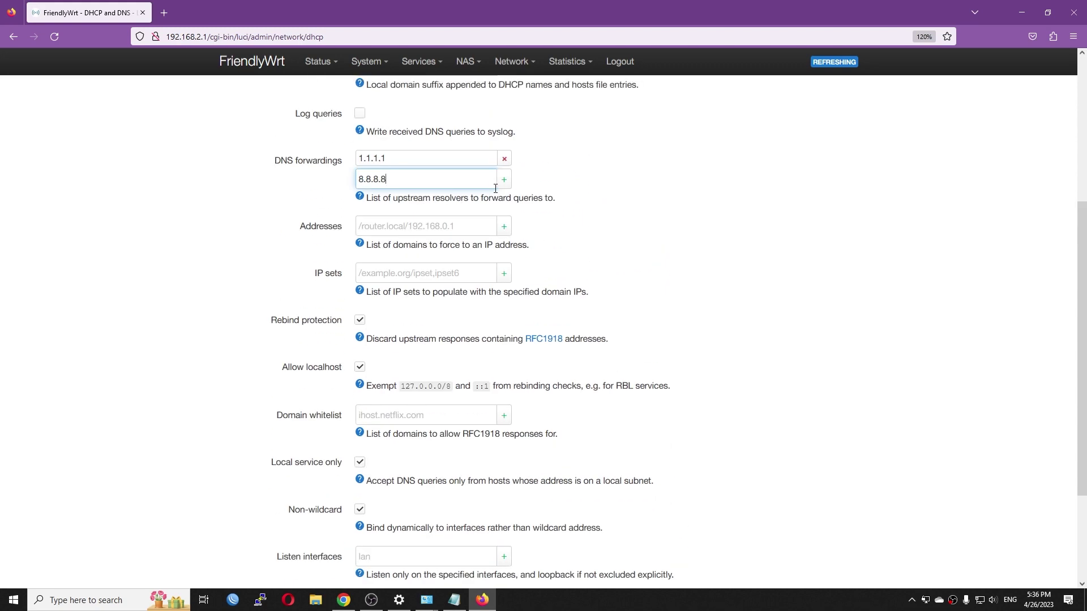
pyautogui.click(502, 180)
pyautogui.scroll(-3, 623, 352)
pyautogui.click(694, 523)
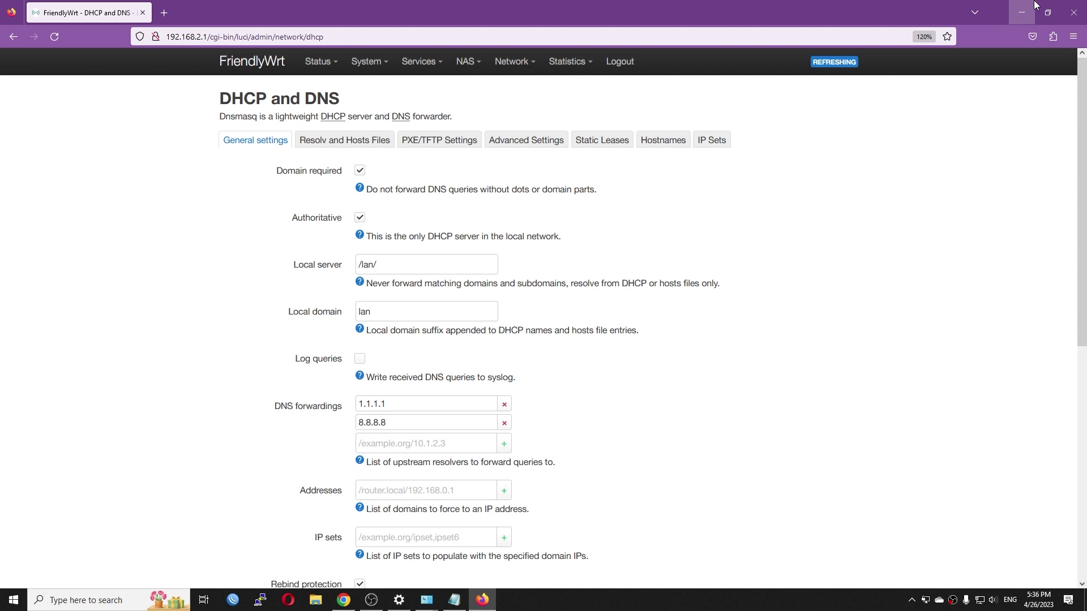
pyautogui.moveTo(512, 61)
pyautogui.click(512, 88)
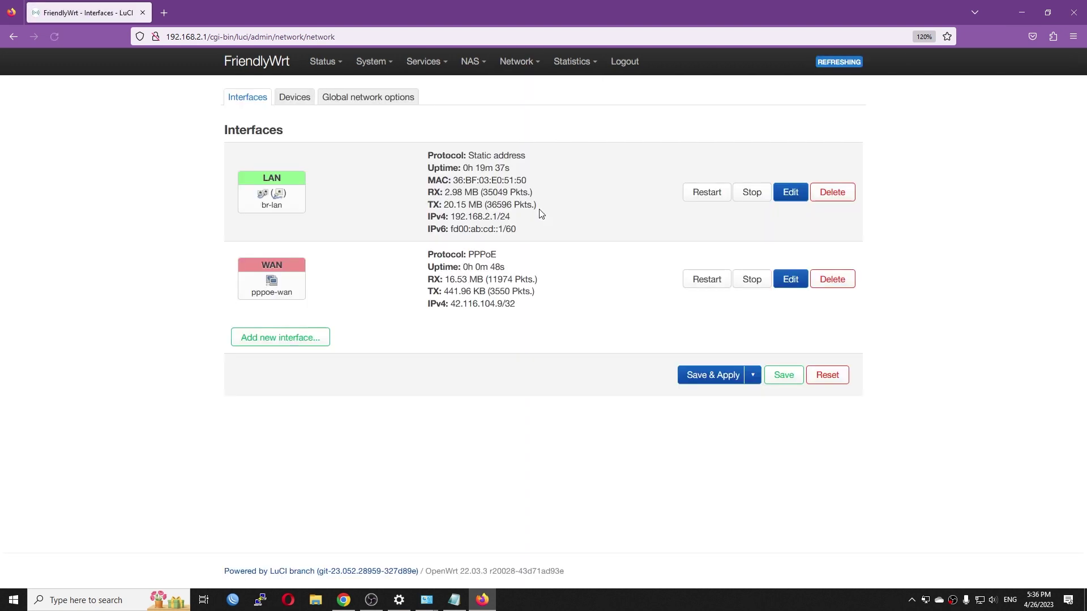
# Run Speedtest: 944.06 Mbps down, 483.90 Mbps up, 2 ms ping, then return to the router page
pyautogui.click(3, 599)
pyautogui.write('spe')
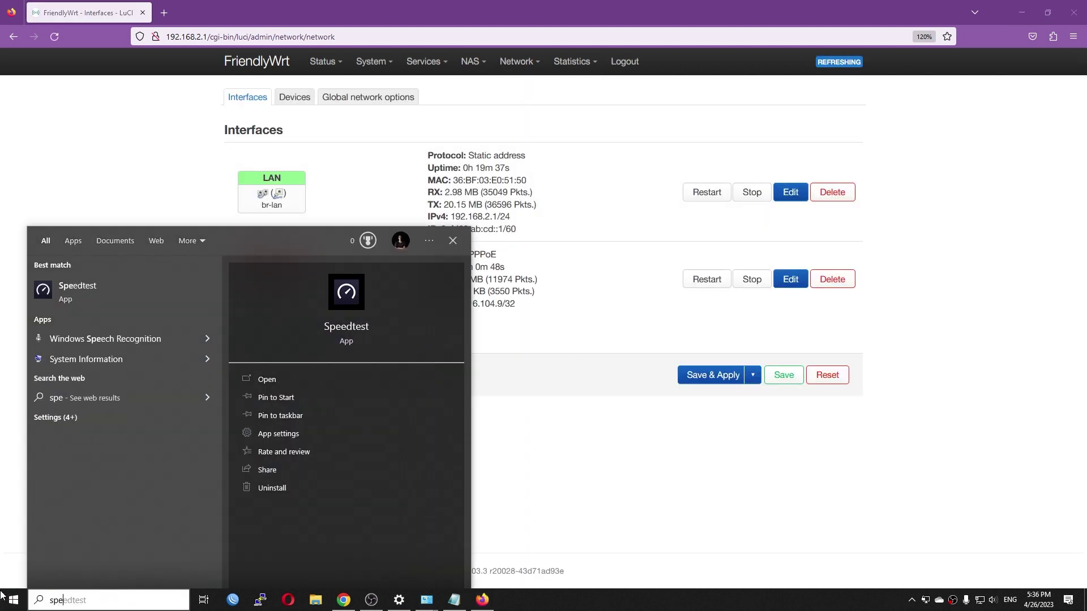
pyautogui.press('Return')
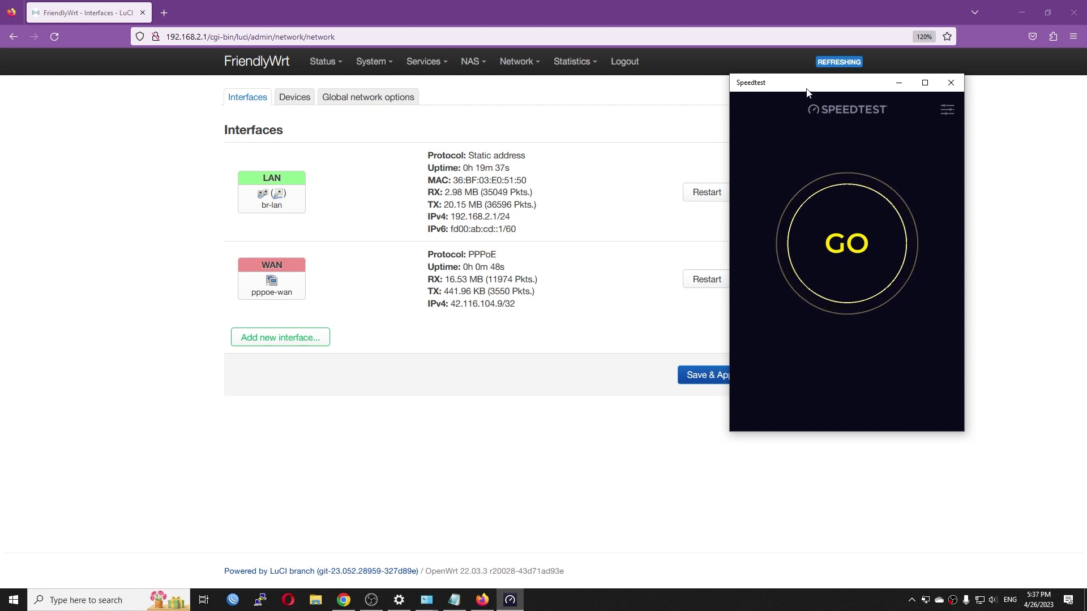
pyautogui.moveTo(808, 91); pyautogui.dragTo(705, 96)
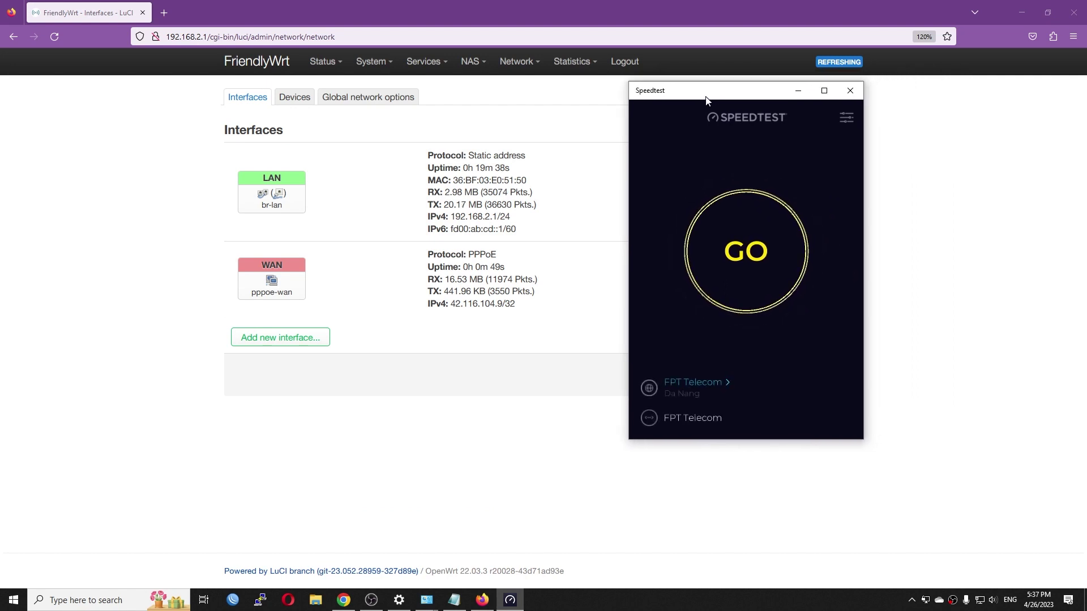
pyautogui.click(748, 260)
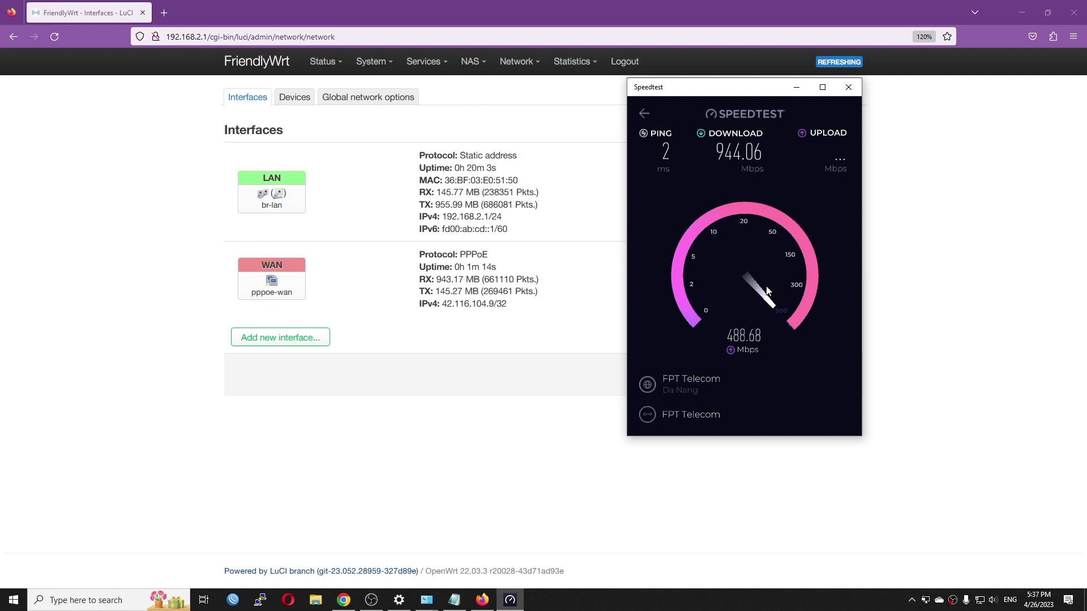
pyautogui.click(1039, 600)
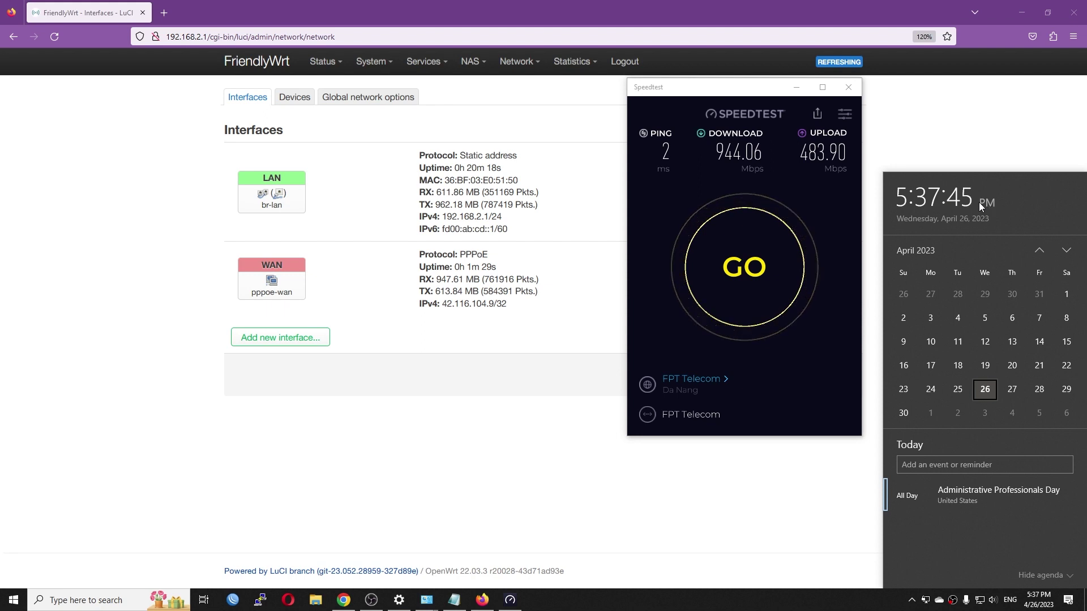
pyautogui.click(270, 365)
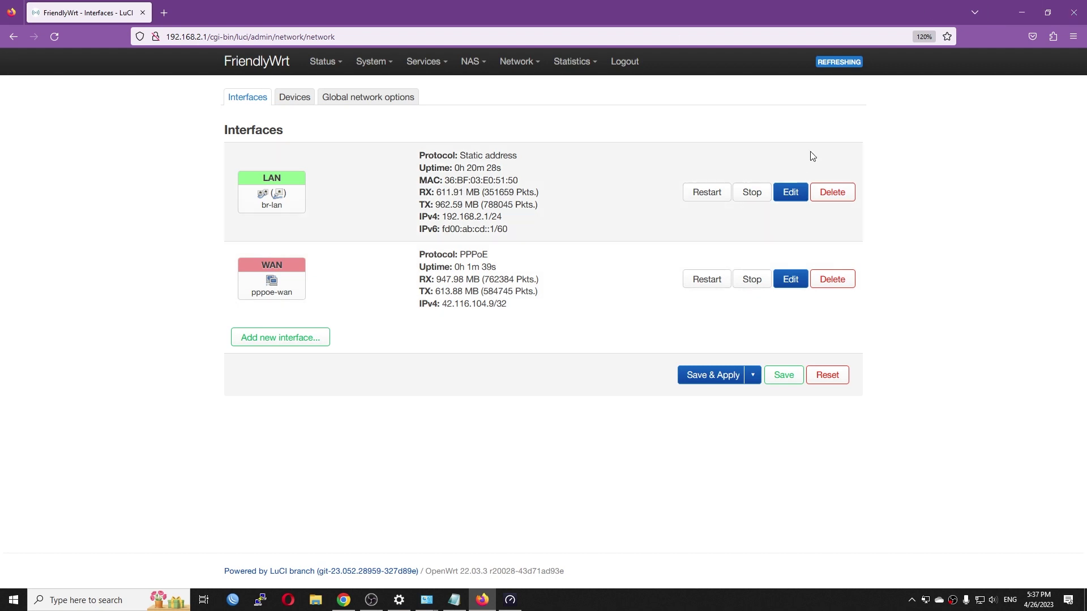
# Open a PuTTY SSH session to the router at 192.168.2.1, accepting the host key alert
pyautogui.click(1021, 8)
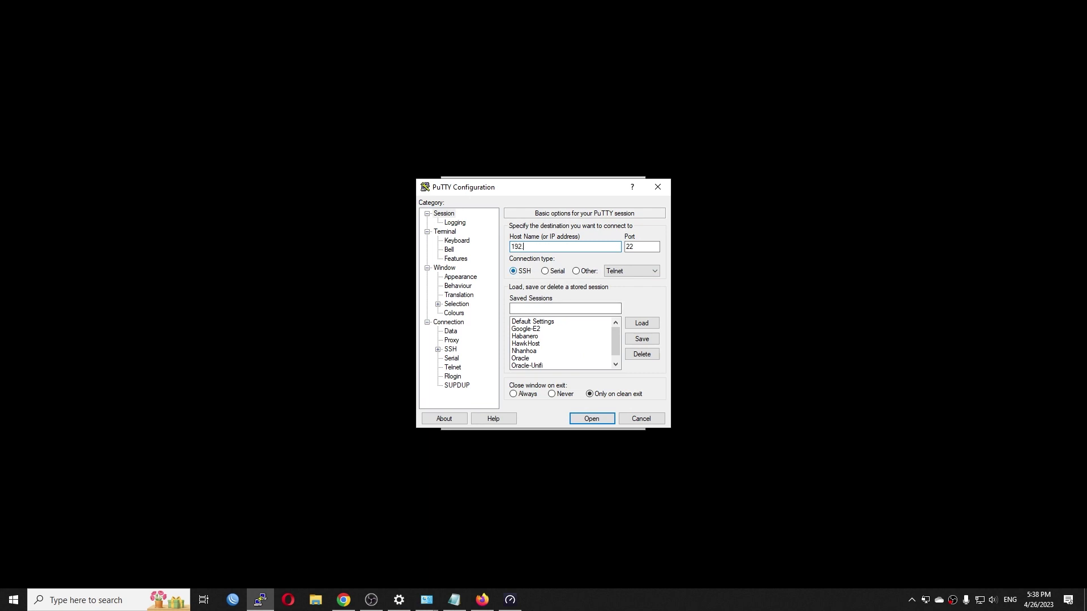
pyautogui.write('168.2.')
pyautogui.press('Return')
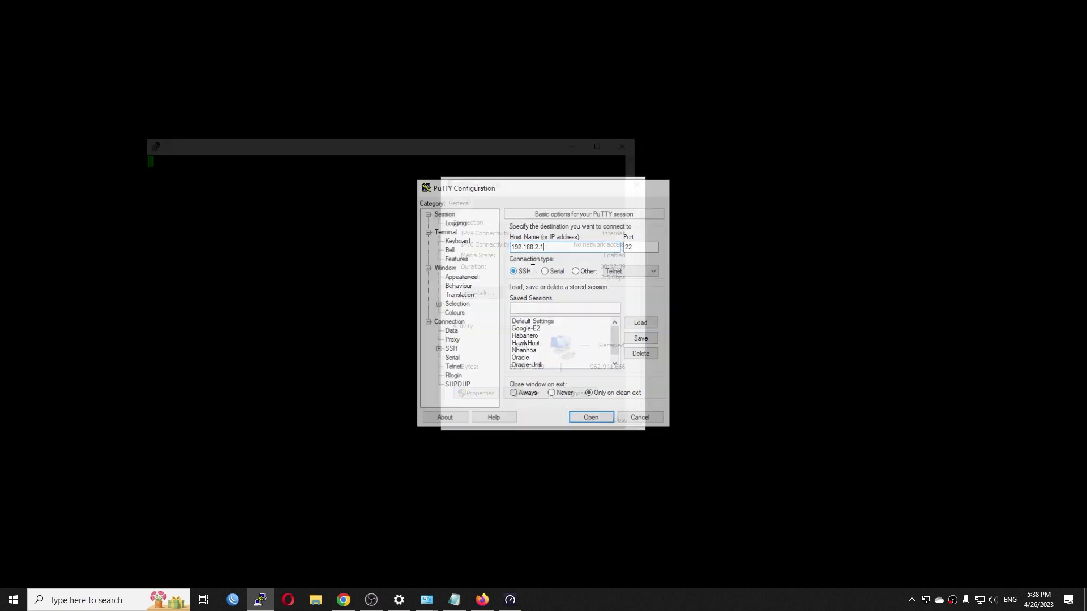
pyautogui.press('Left')
pyautogui.press('Left')
pyautogui.press('Return')
# Log in as root, run top, and place the Speedtest window beside the terminal
pyautogui.write('root')
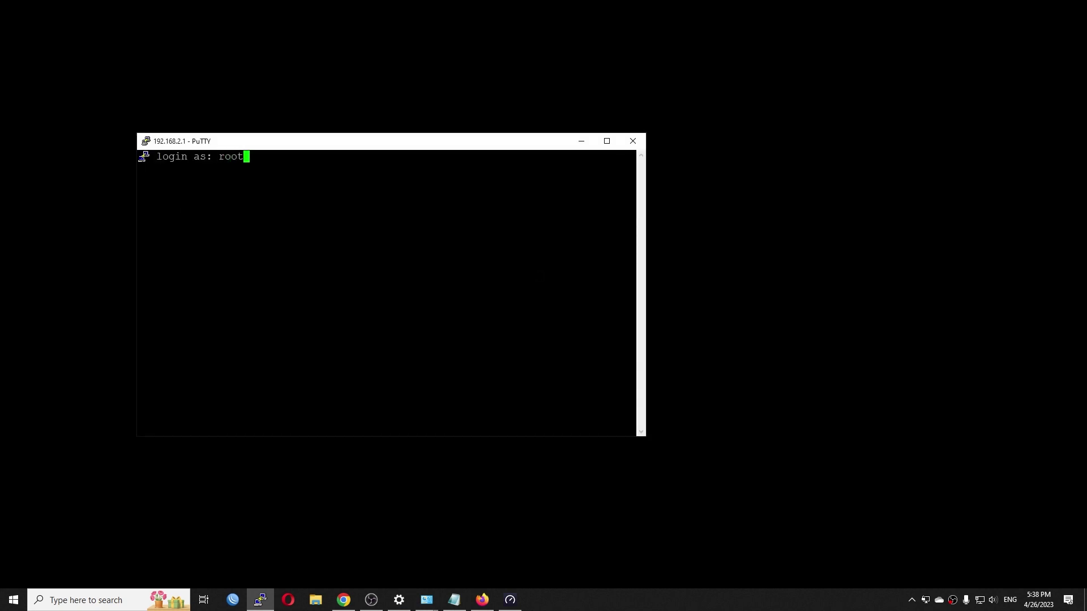
pyautogui.press('Return')
pyautogui.press('Return')
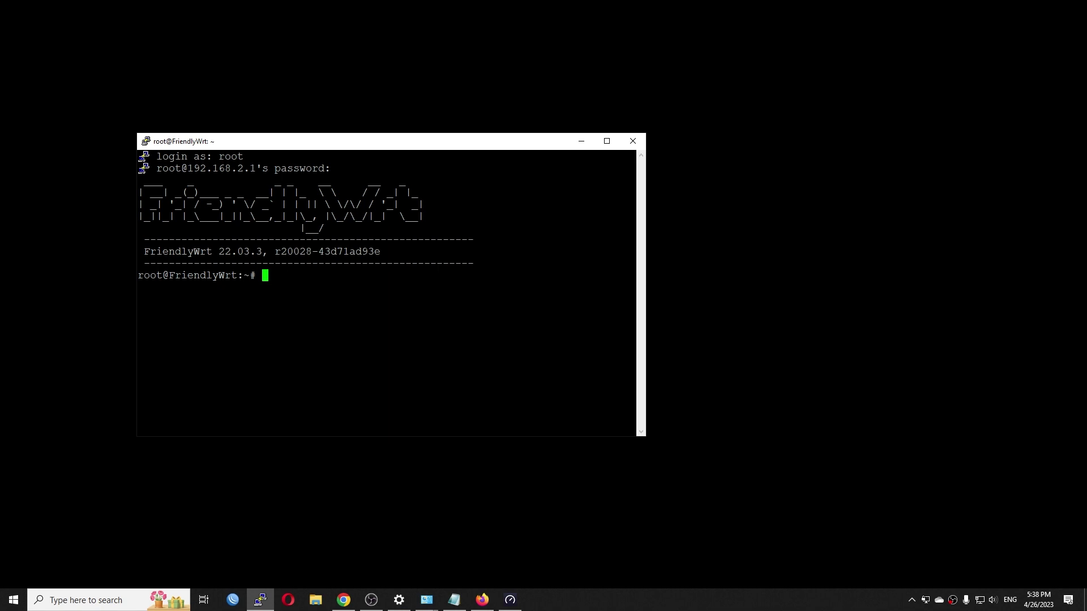
pyautogui.write('top')
pyautogui.press('Return')
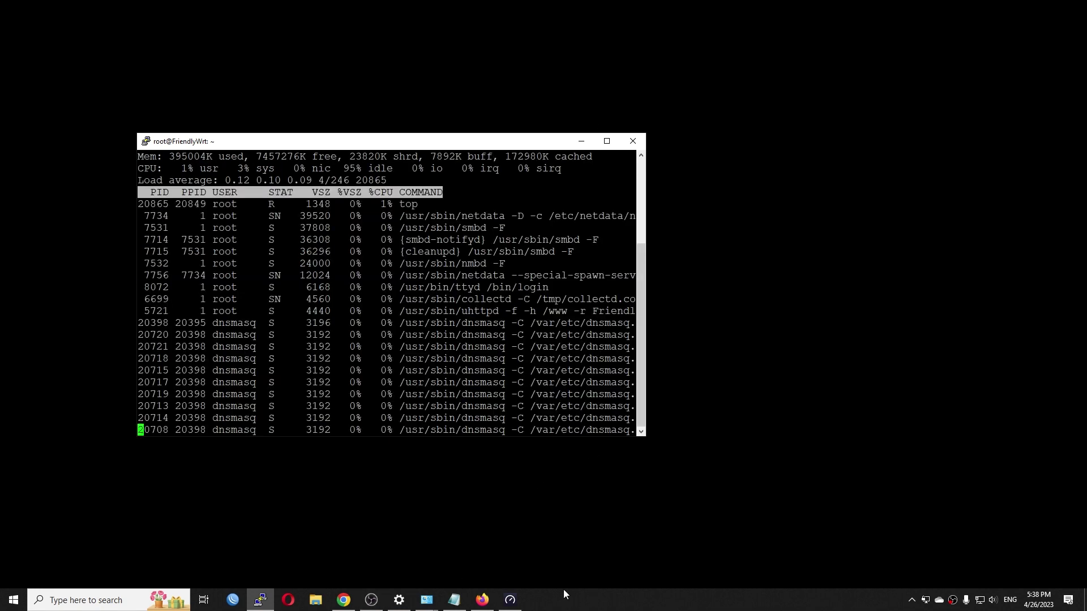
pyautogui.click(510, 600)
pyautogui.moveTo(746, 88); pyautogui.dragTo(783, 104)
# Run a second speed test (944.95 Mbps down, 471.12 Mbps up) while checking CPU idle in top
pyautogui.click(800, 253)
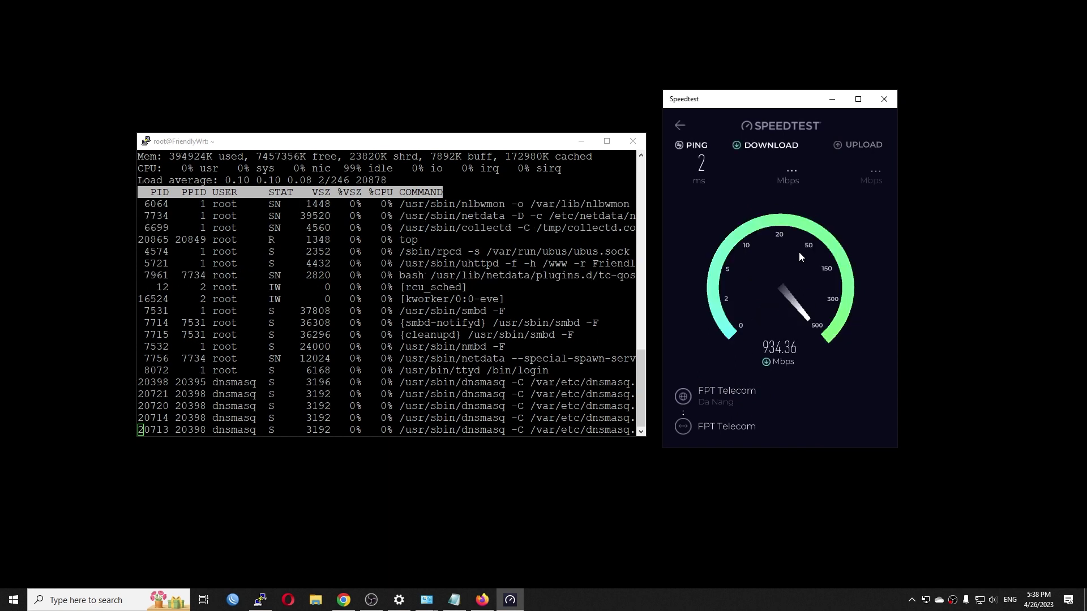
pyautogui.click(541, 152)
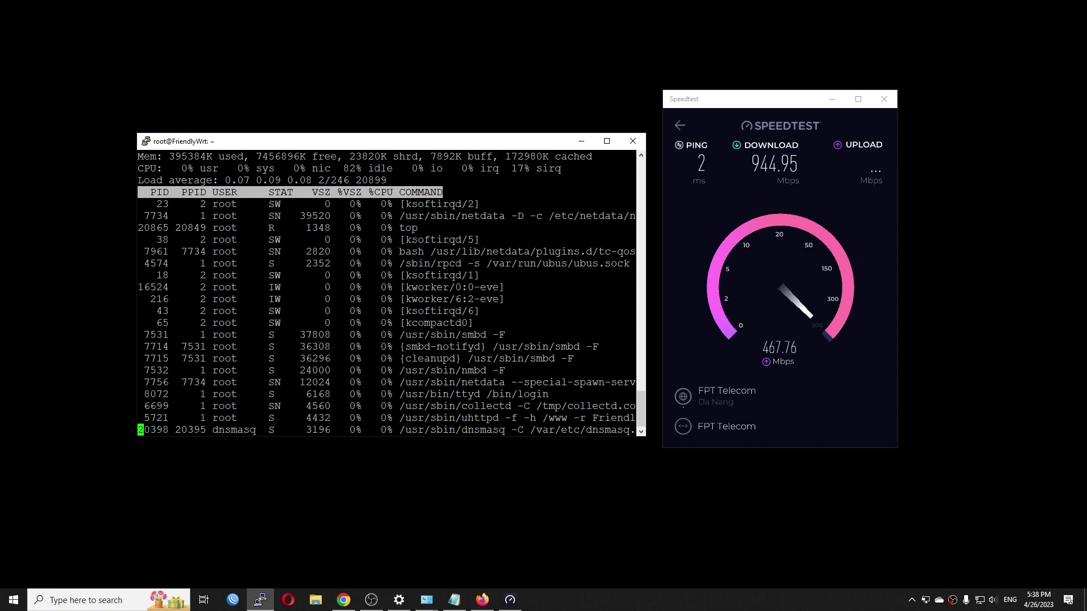
pyautogui.moveTo(399, 168); pyautogui.dragTo(352, 169)
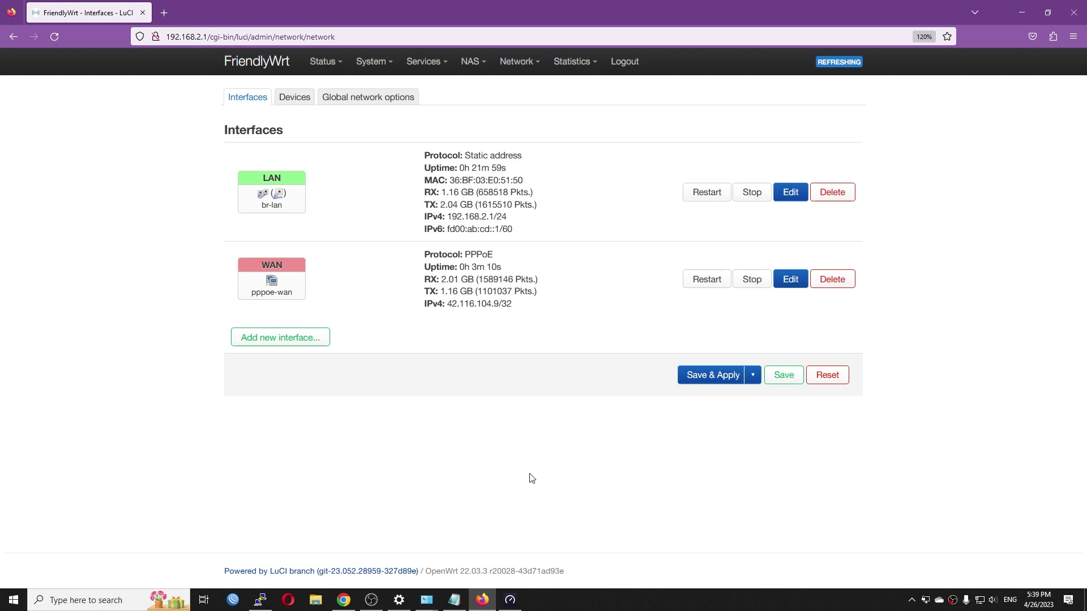
# Enable Packet Steering in the Global network options and save & apply it
pyautogui.click(368, 98)
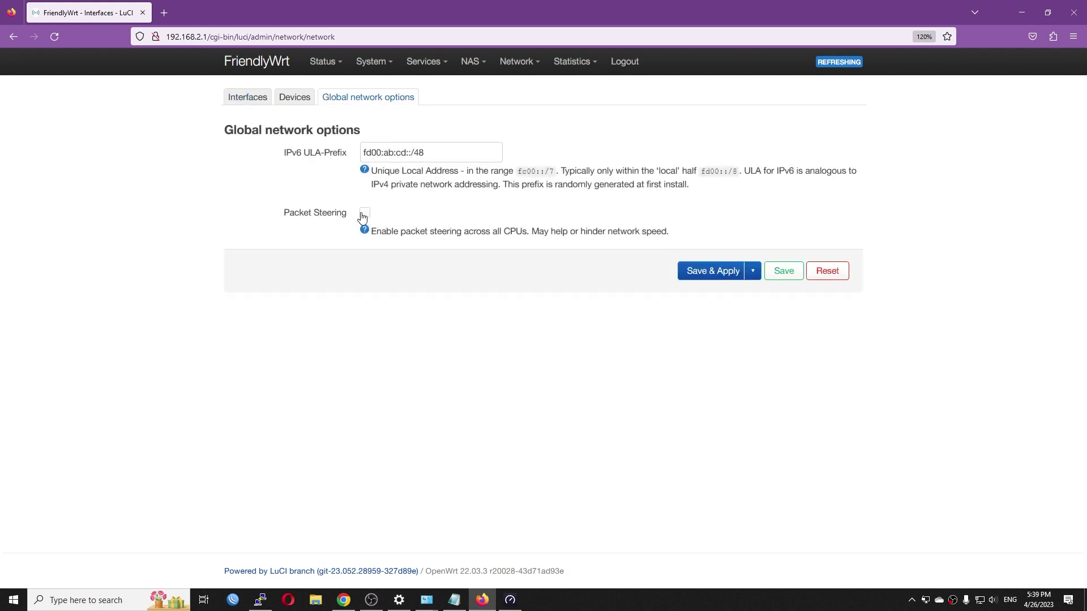
pyautogui.click(364, 214)
pyautogui.click(714, 276)
# Open the Network > Firewall settings page, then minimize the browser
pyautogui.moveTo(517, 61)
pyautogui.click(527, 179)
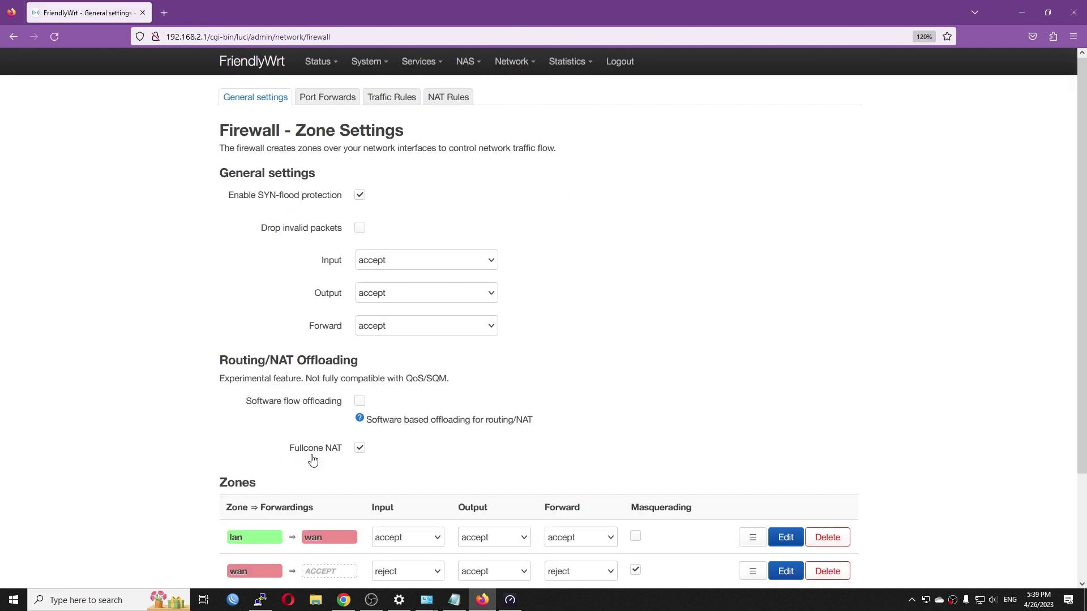
pyautogui.click(1027, 5)
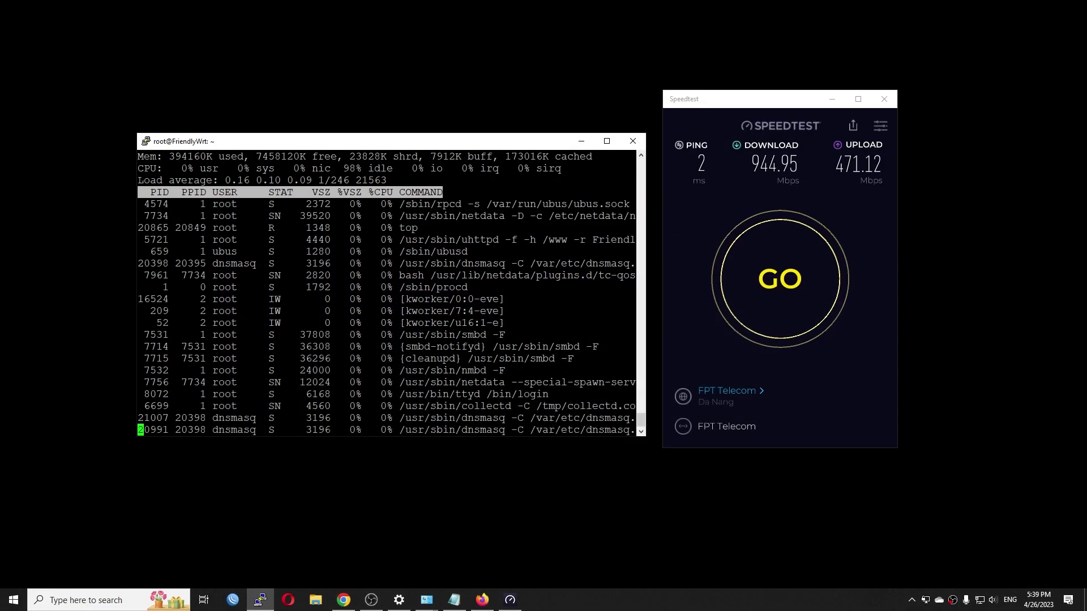
# Rerun the speed test with Packet Steering on: 948.11 Mbps down, 420.30 Mbps up
pyautogui.click(789, 300)
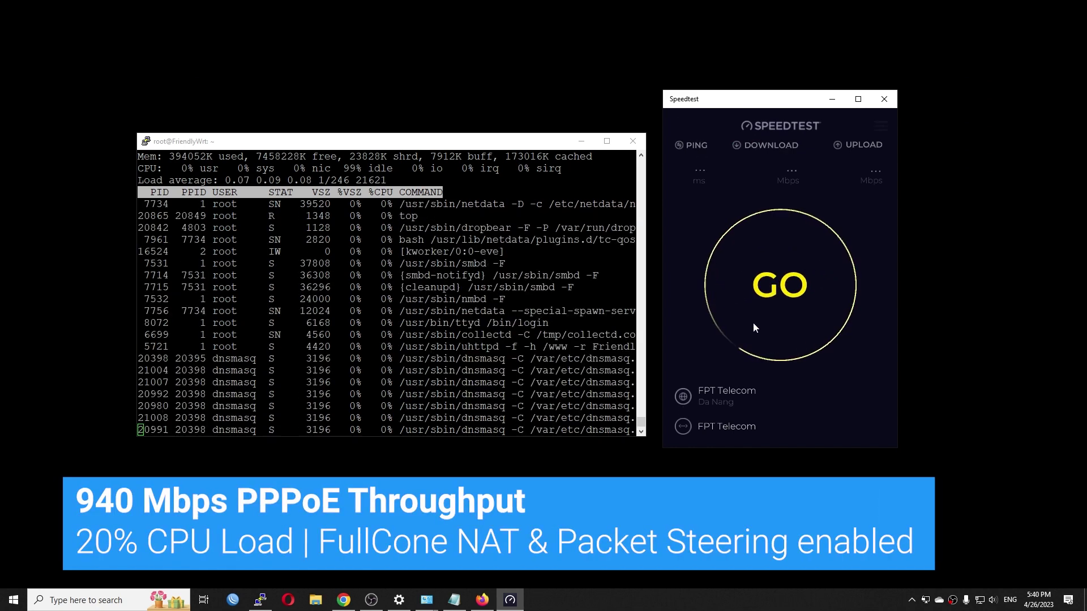
pyautogui.click(752, 325)
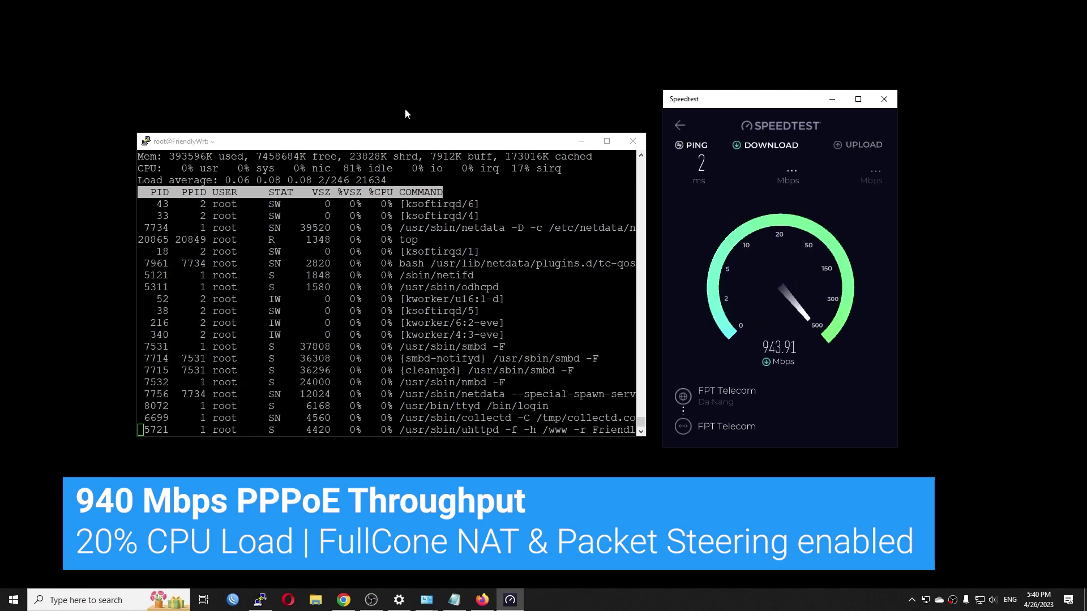
pyautogui.click(426, 145)
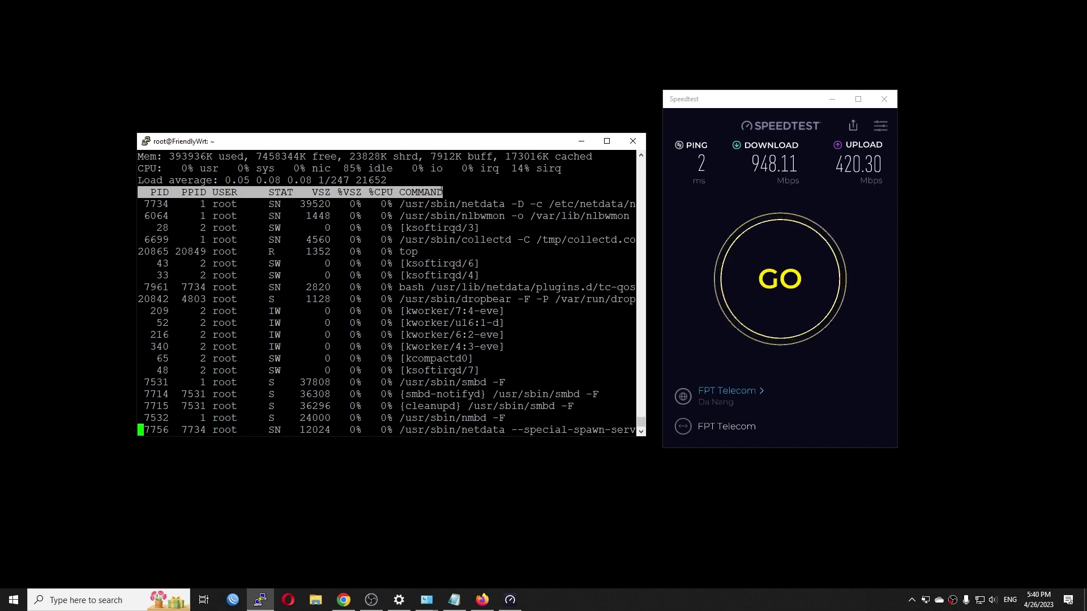
pyautogui.click(486, 597)
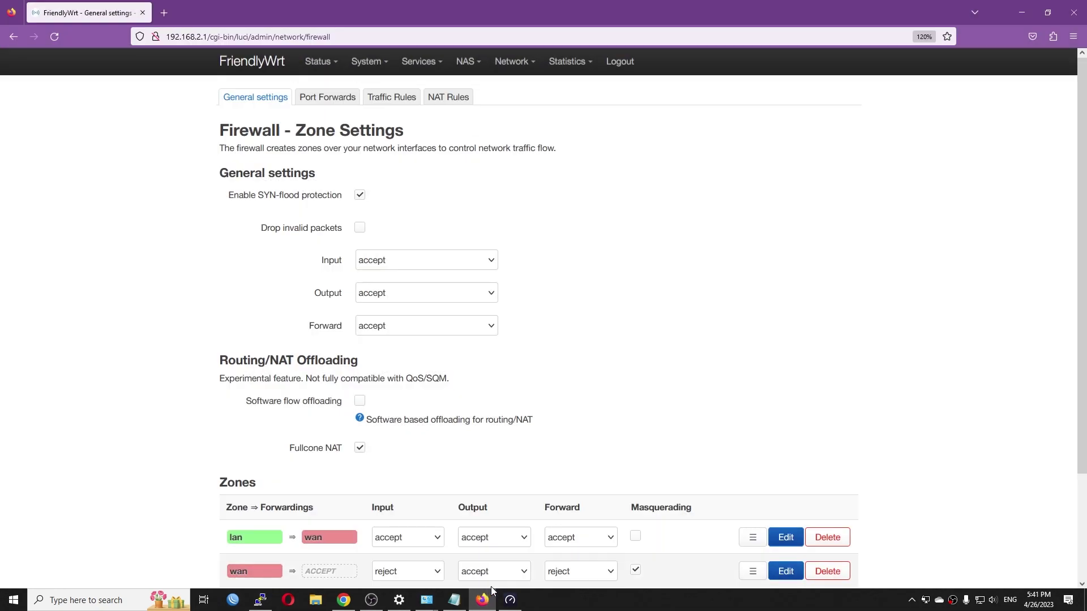
# Tick Software flow offloading in the firewall settings and save & apply the change
pyautogui.click(361, 401)
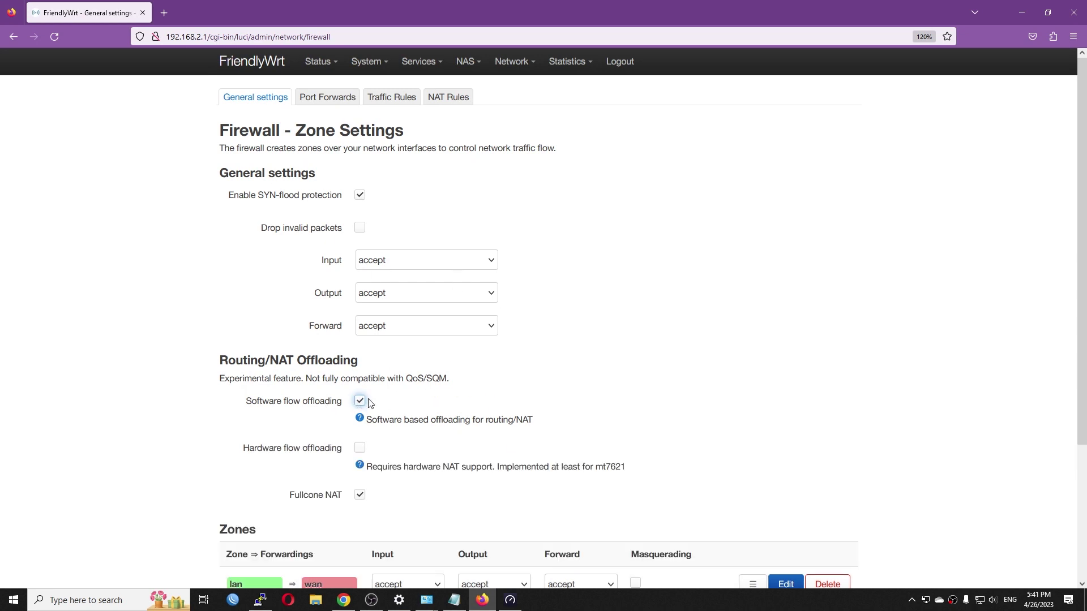
pyautogui.scroll(-3, 363, 405)
pyautogui.click(699, 522)
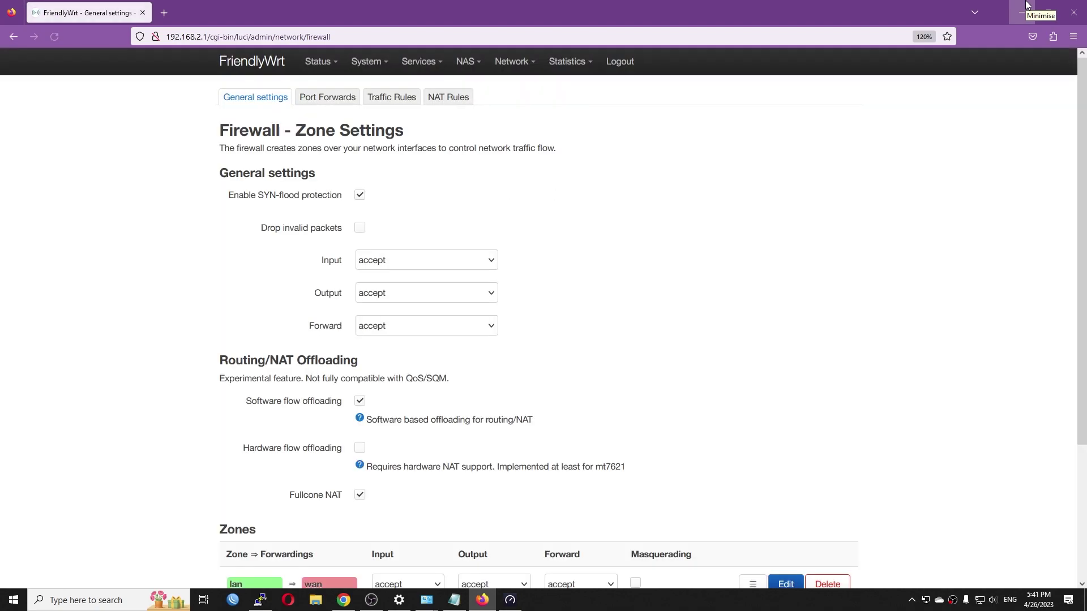
pyautogui.click(1026, 5)
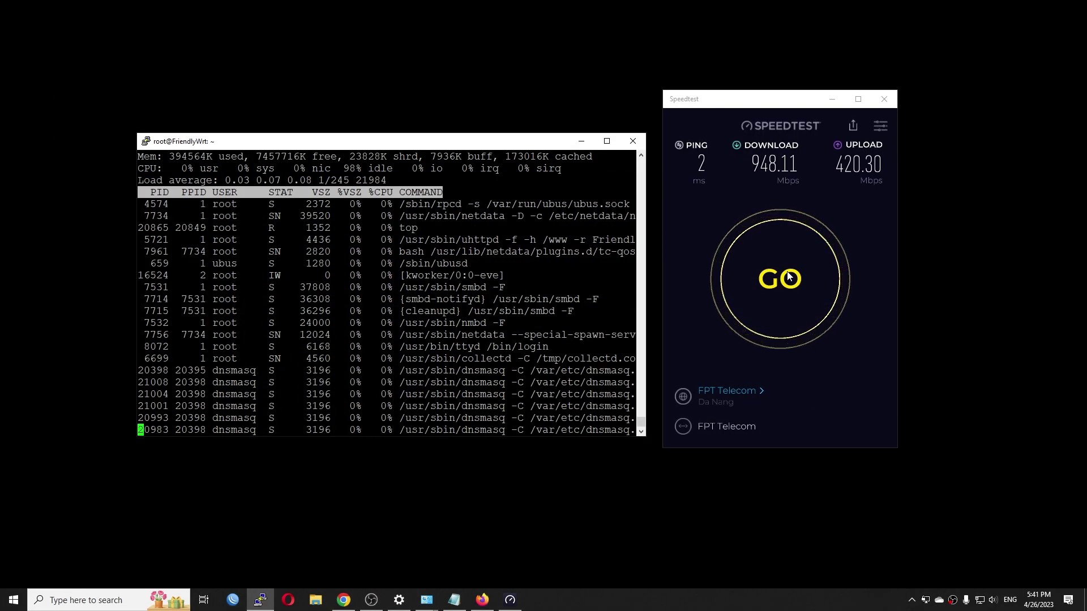
pyautogui.click(788, 277)
# Run a fourth speed test with offloading on: 944.81 Mbps down, 449.41 Mbps up, 2 ms ping
pyautogui.click(788, 278)
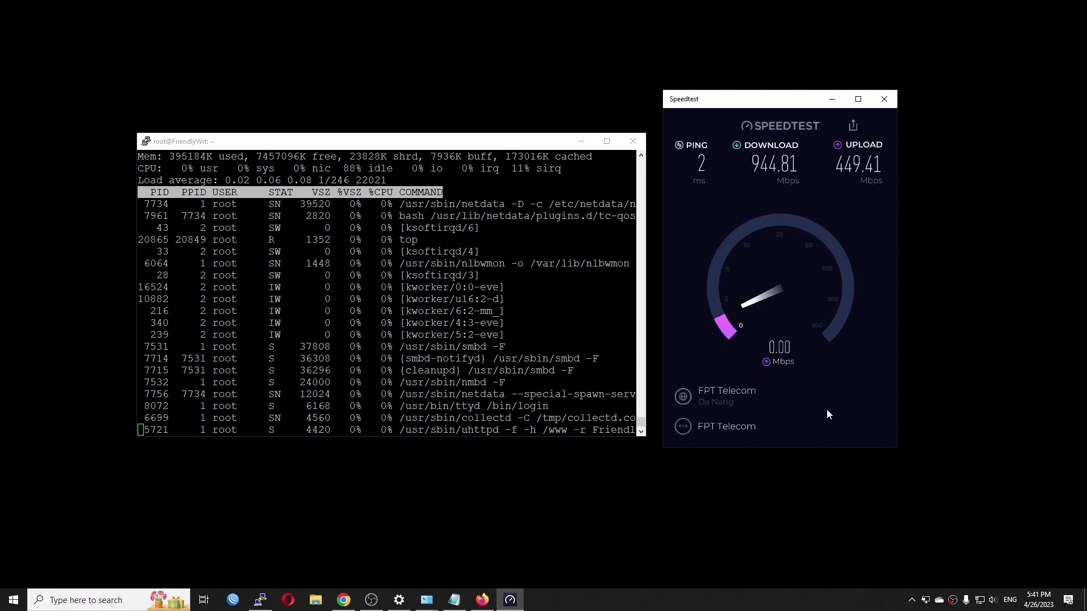
pyautogui.hotkey('alt', 'Tab')
# Quit top and, finding htop missing, install it with opkg update and opkg install htop
pyautogui.write('qhtop')
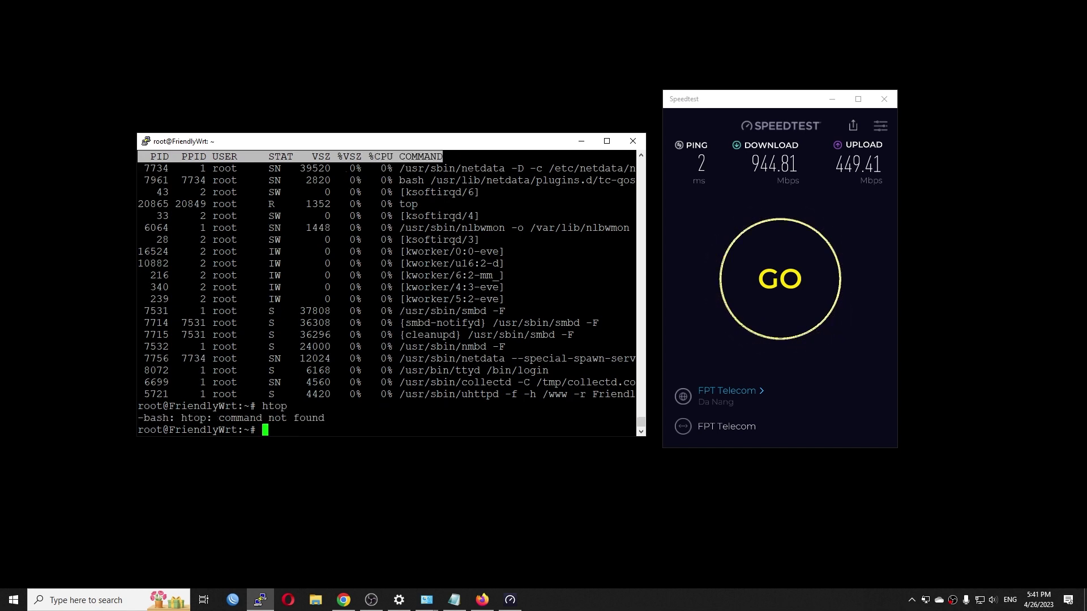
pyautogui.press('Return')
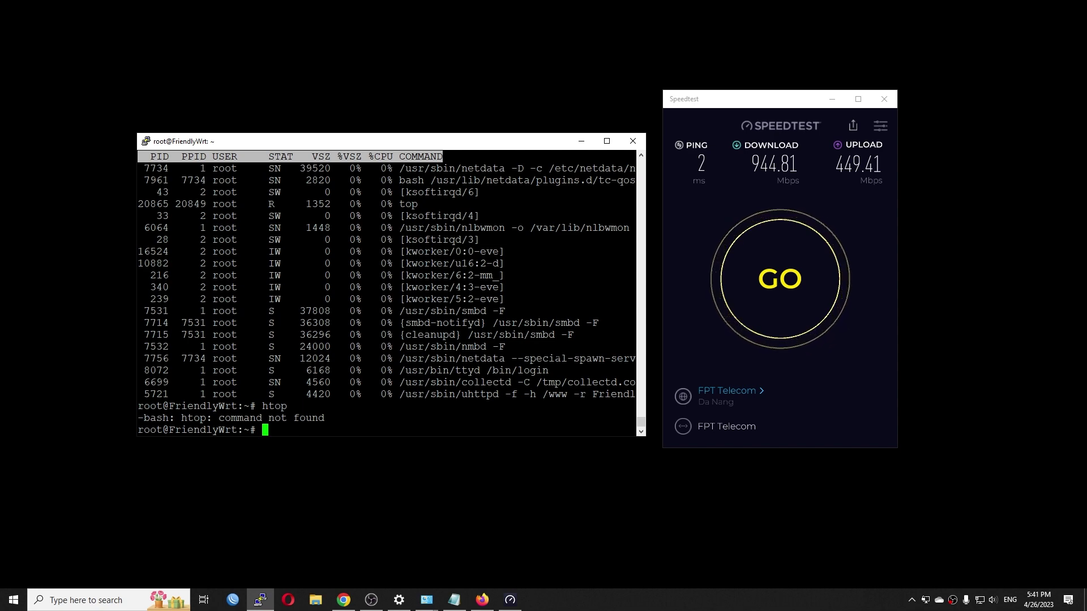
pyautogui.write('opkg')
pyautogui.write('update')
pyautogui.press('Return')
pyautogui.write('opkg install htop')
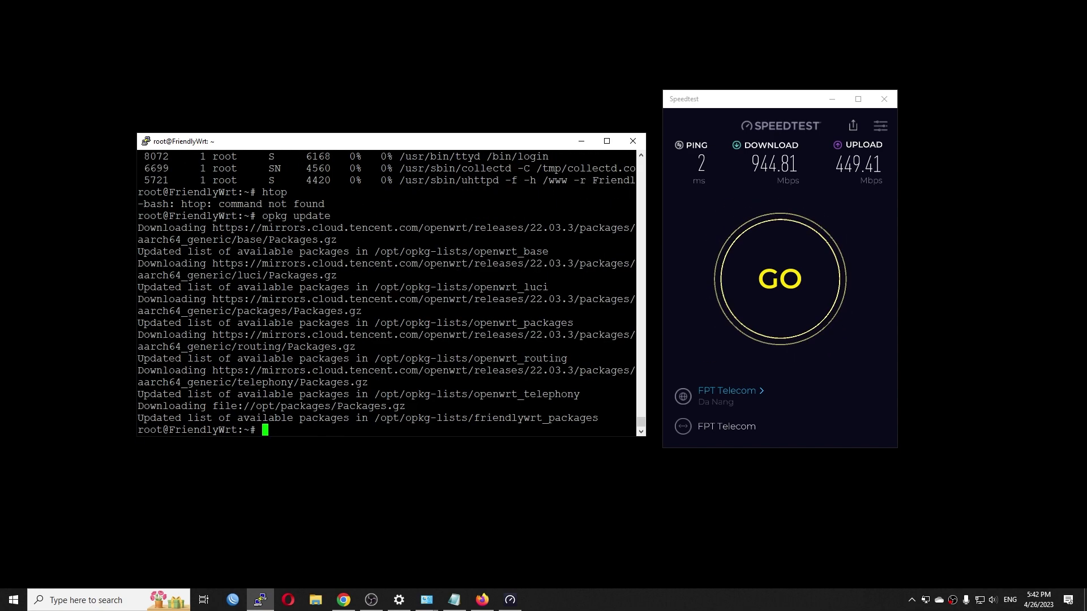
pyautogui.press('Return')
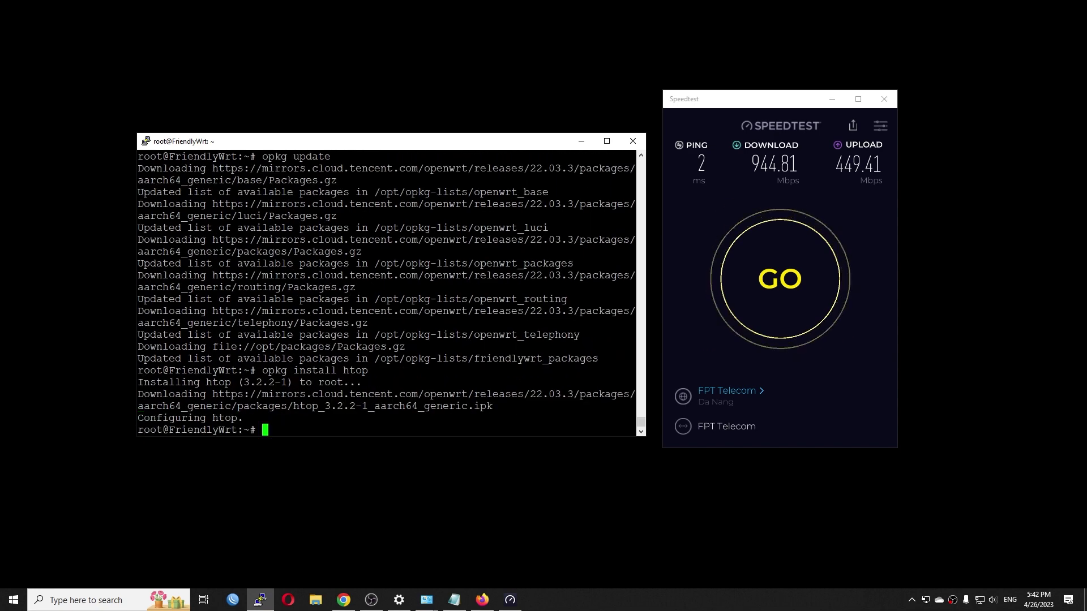
# Launch htop and start a fifth speed test, reaching 943.74 Mbps download
pyautogui.write('htop')
pyautogui.press('Return')
pyautogui.click(780, 279)
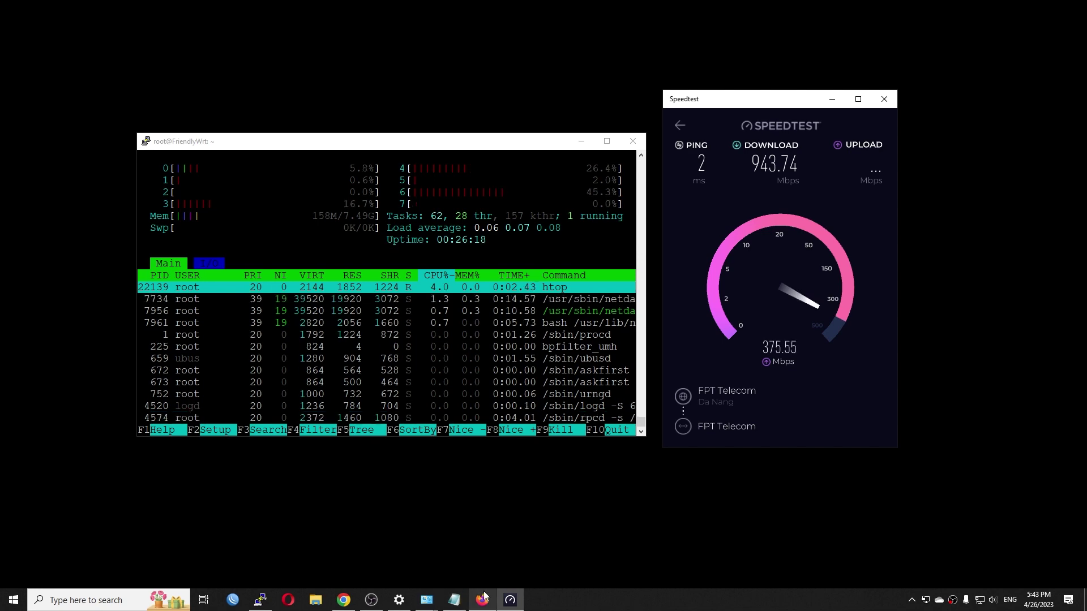
# Go to Network > Interfaces and view the Devices table, picking out the eth0 device
pyautogui.moveTo(486, 599)
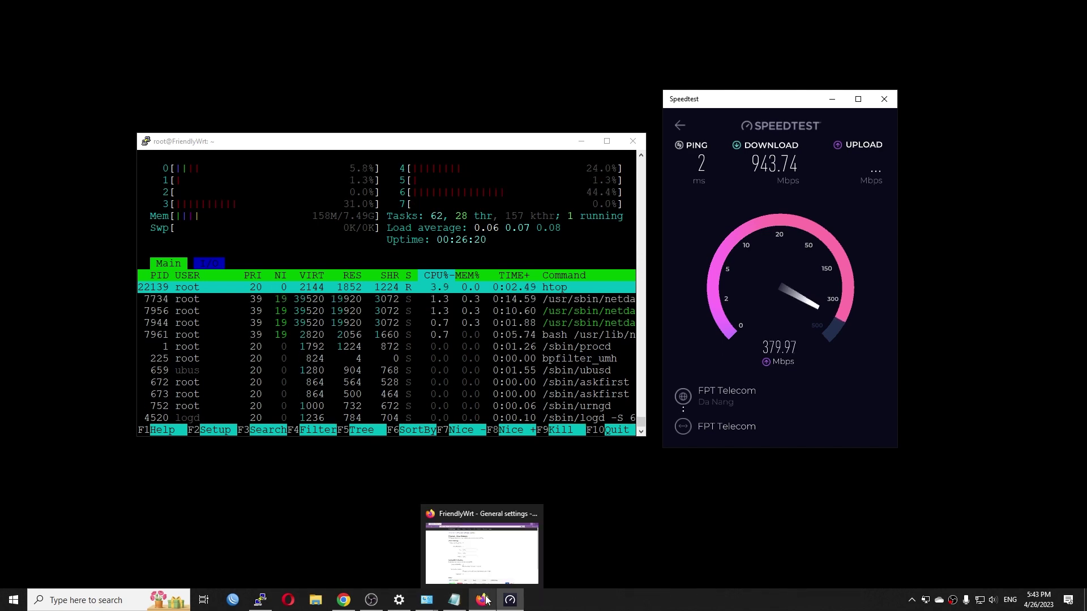
pyautogui.click(480, 601)
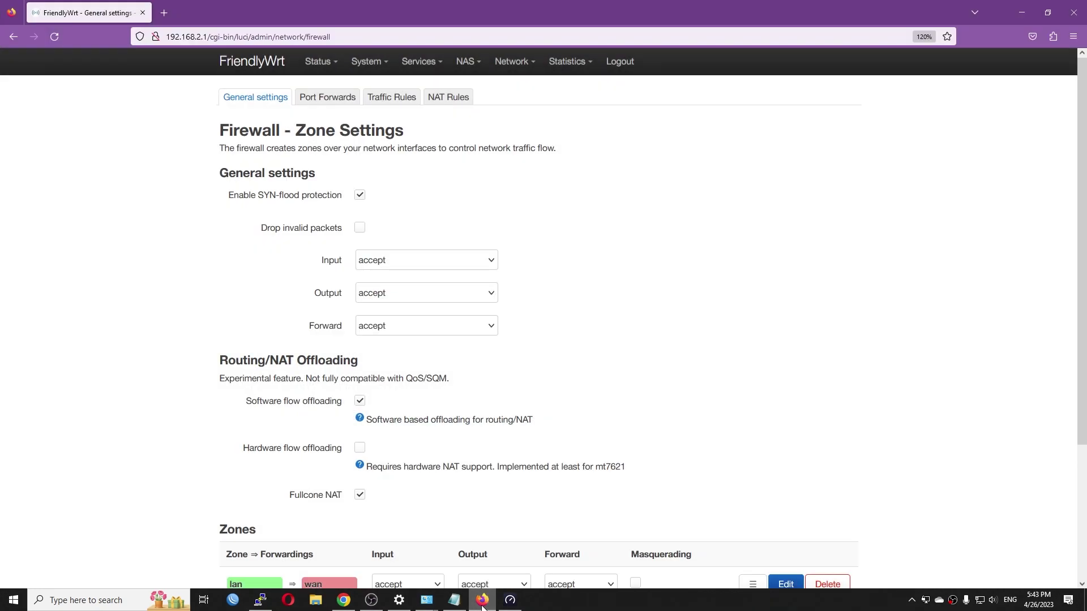
pyautogui.moveTo(512, 62)
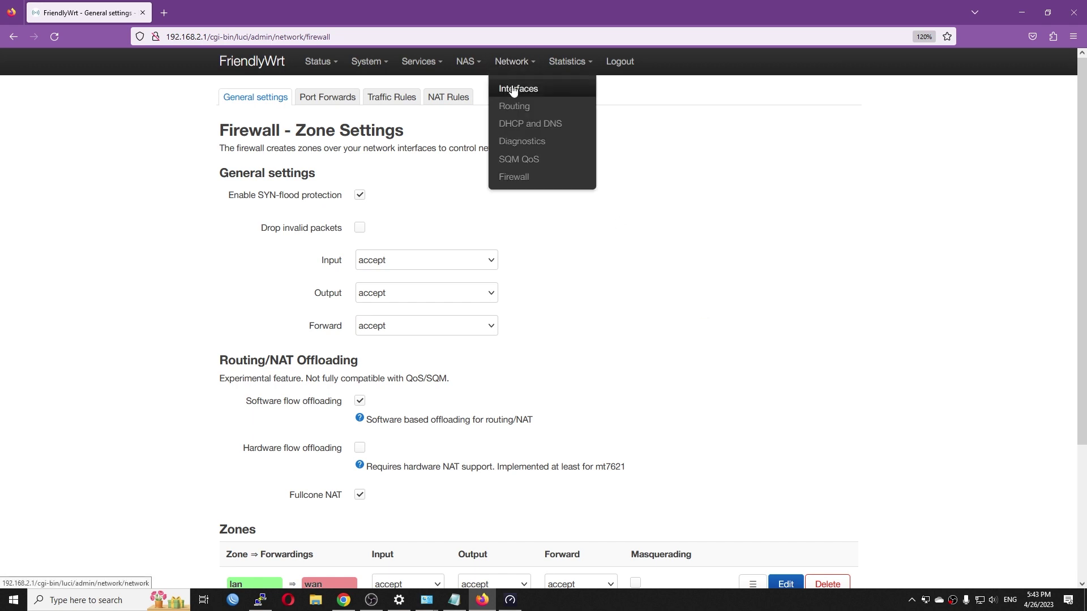
pyautogui.click(510, 89)
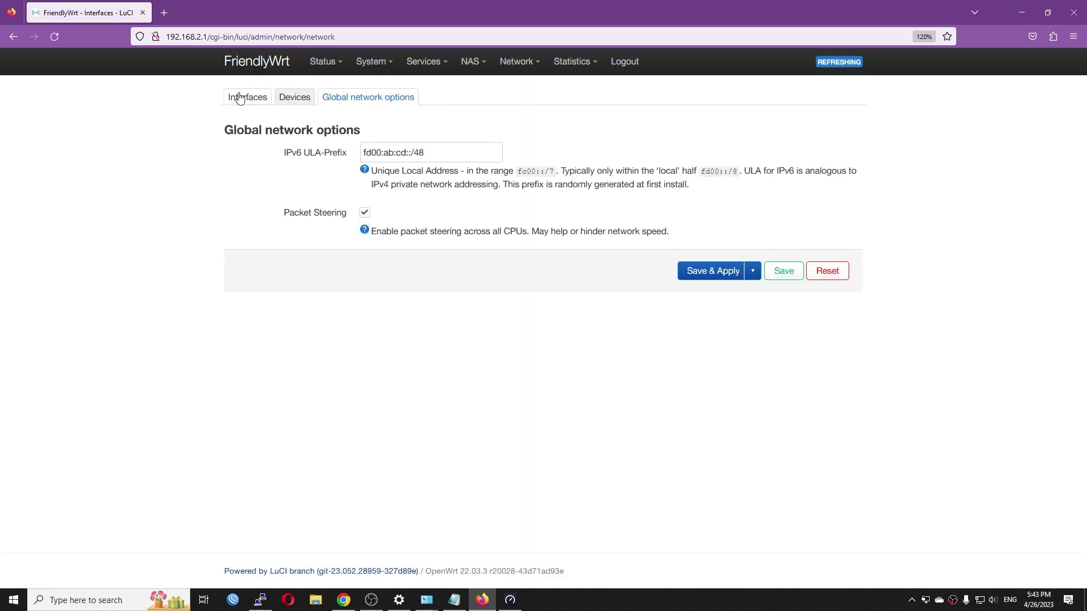
pyautogui.click(243, 98)
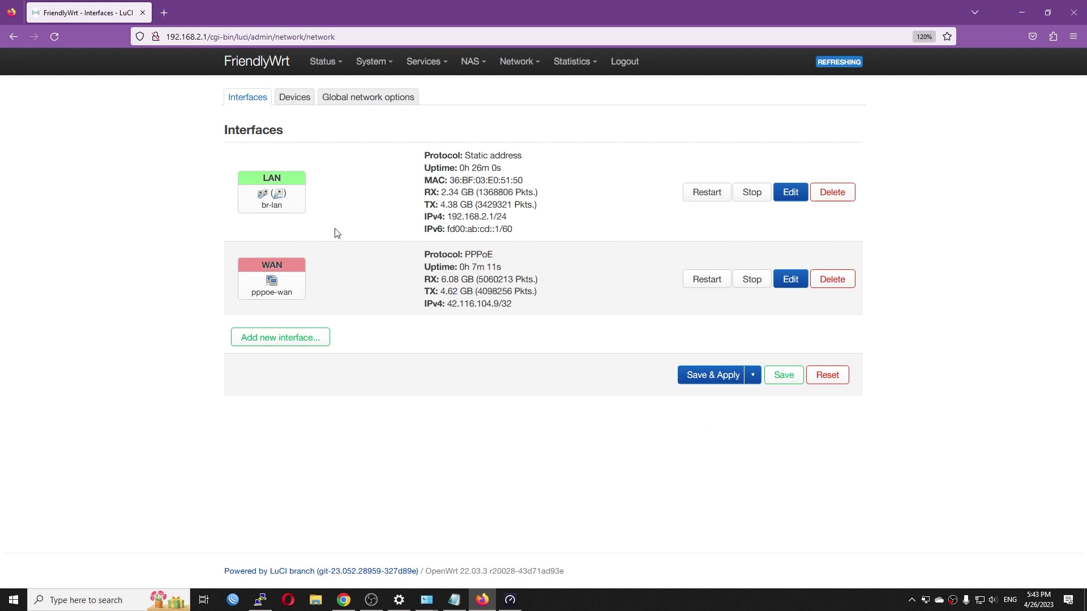
pyautogui.click(291, 100)
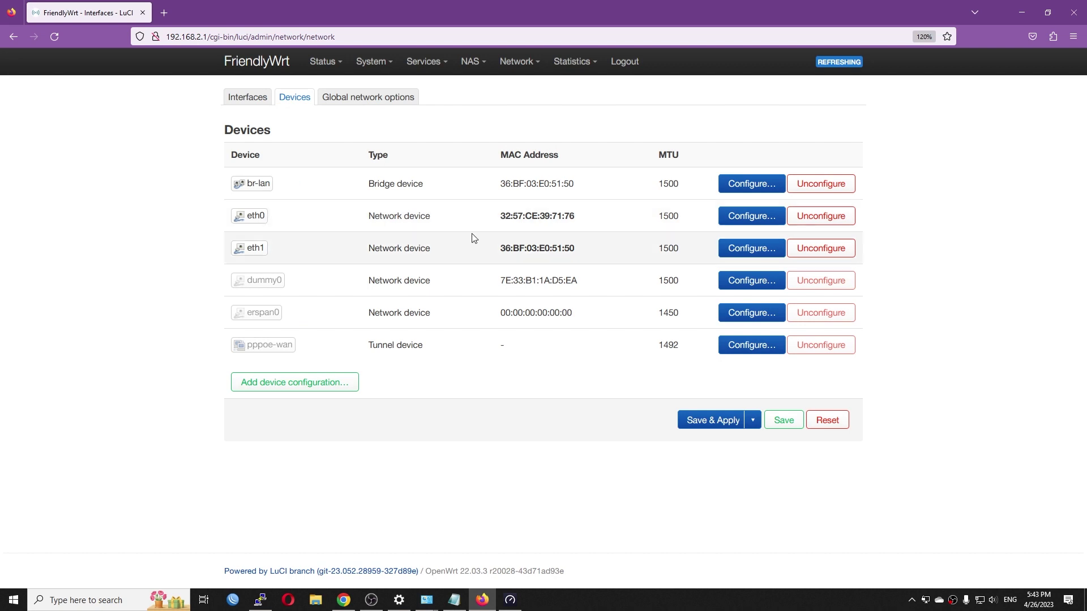
pyautogui.doubleClick(256, 216)
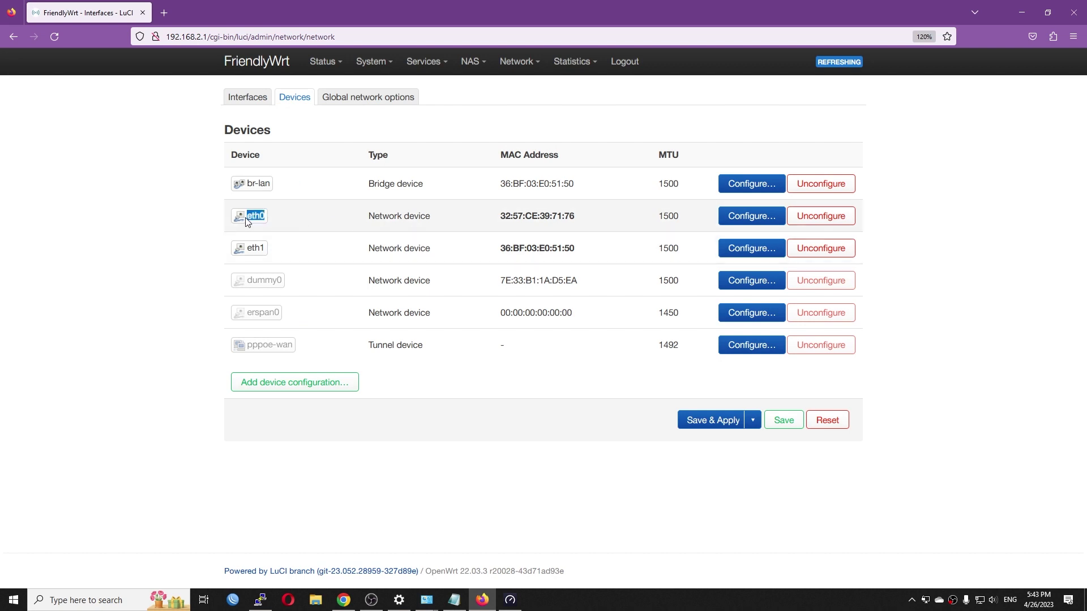
# Add a VLAN (802.1q) device on base device eth0 with VLAN ID 1000 and save it
pyautogui.click(342, 391)
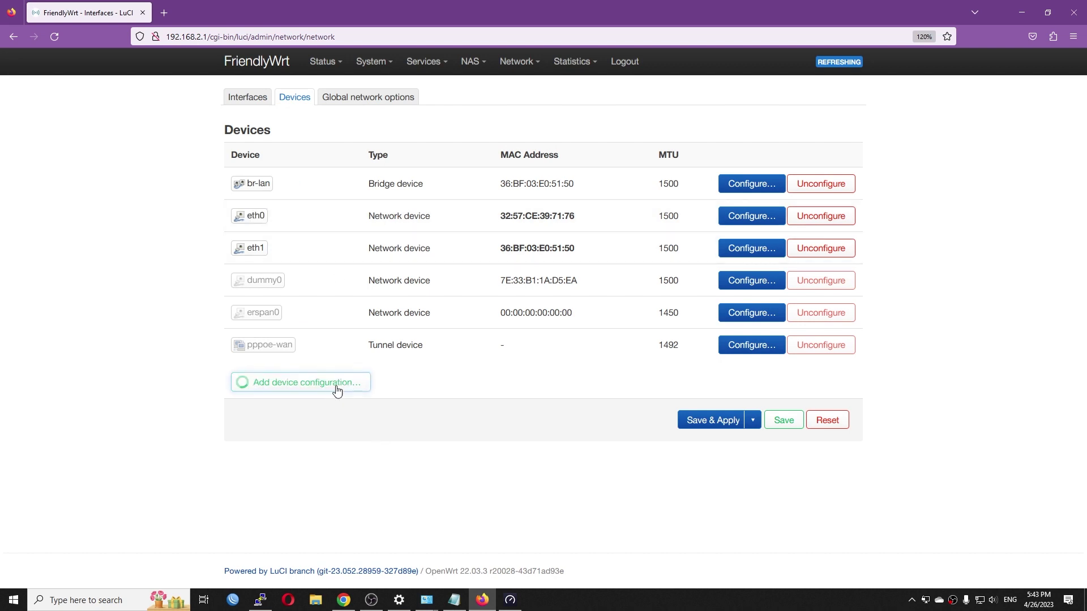
pyautogui.click(473, 166)
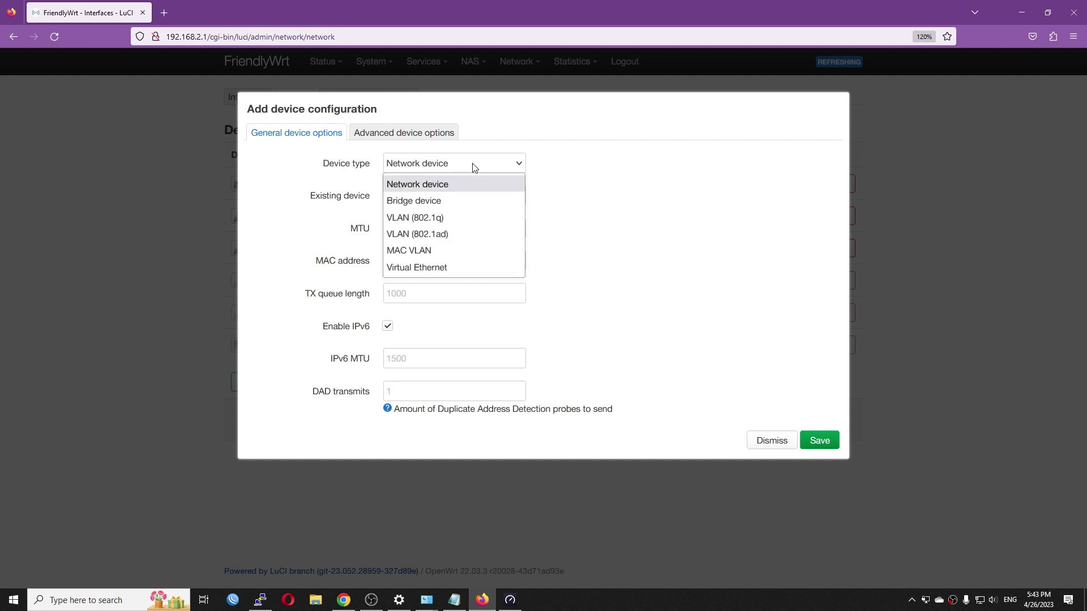
pyautogui.click(440, 216)
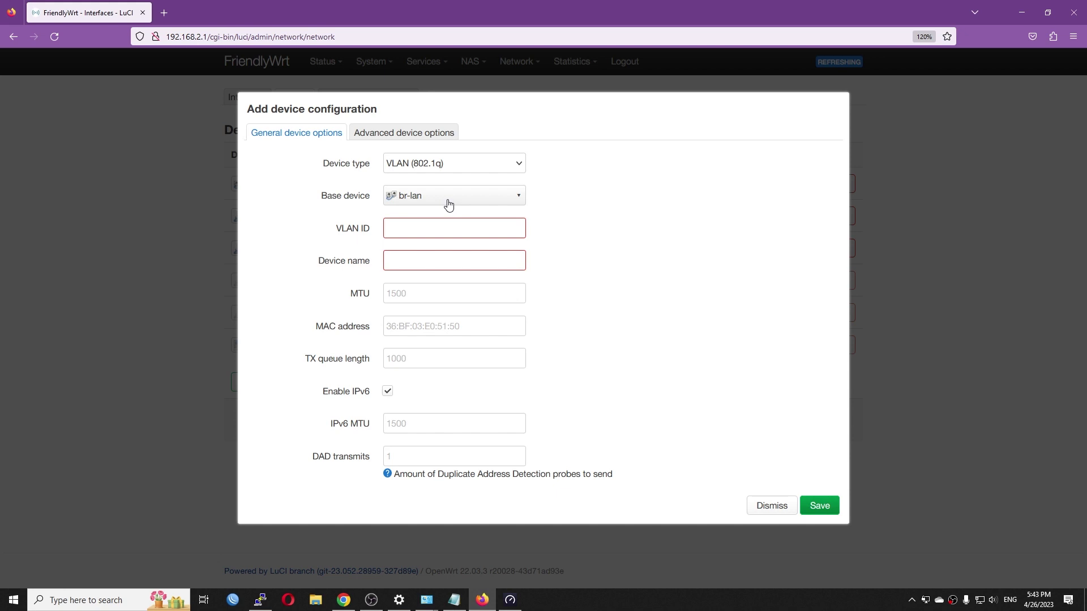
pyautogui.click(448, 199)
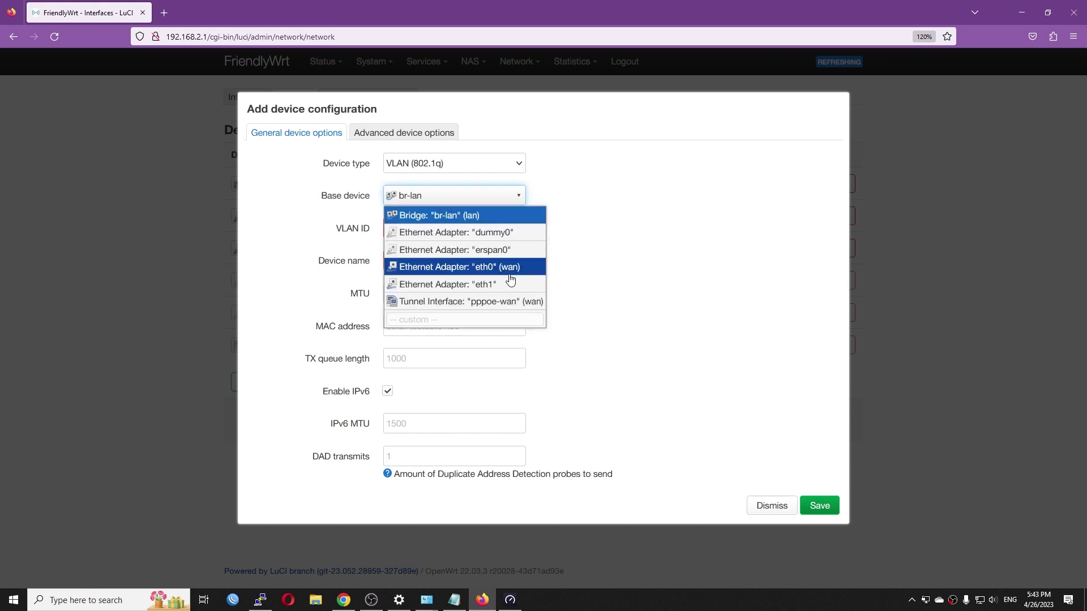
pyautogui.click(510, 274)
pyautogui.click(424, 229)
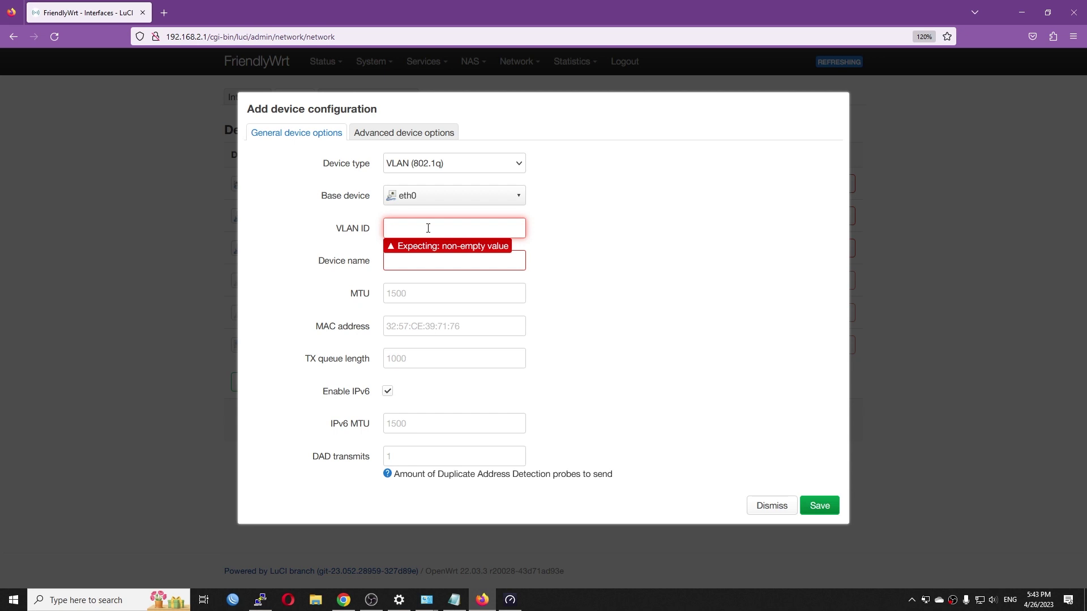
pyautogui.write('1000')
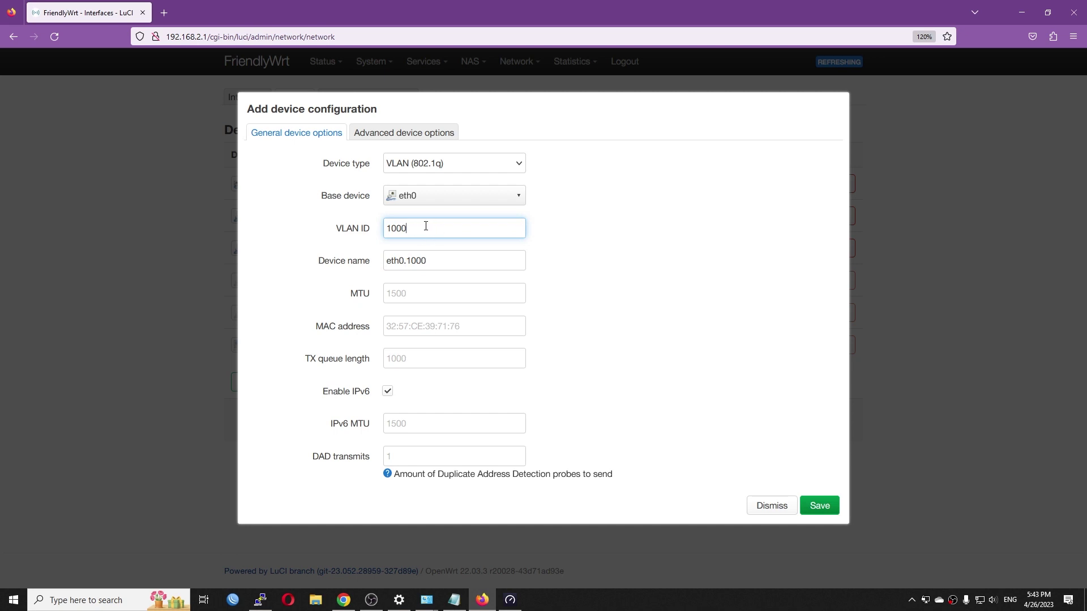
pyautogui.moveTo(429, 227); pyautogui.dragTo(378, 232)
pyautogui.click(821, 507)
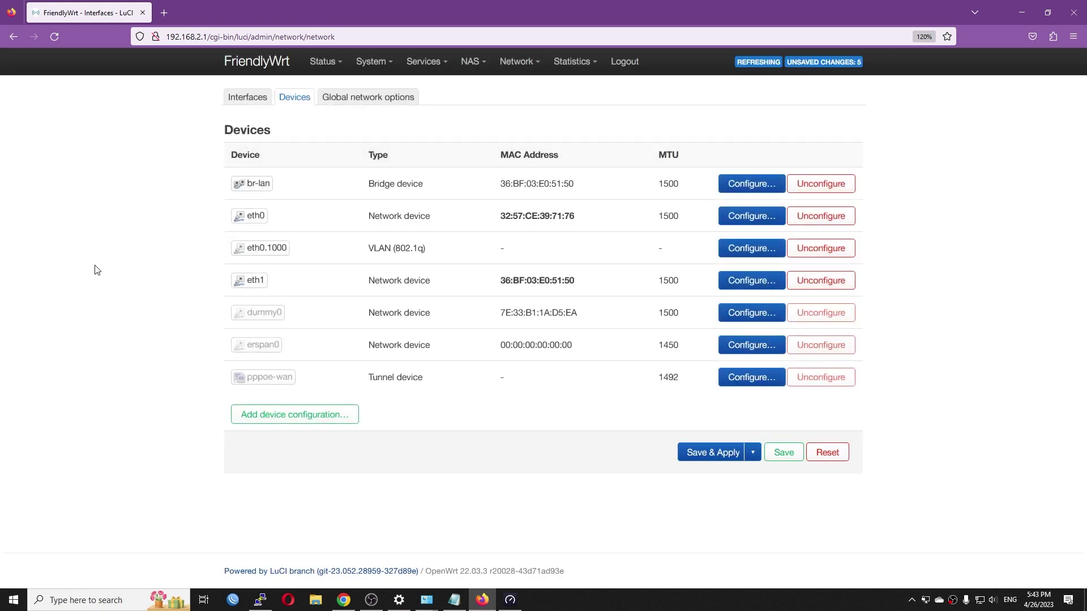
# Edit WAN, select eth0.1000 as its device, then dismiss without keeping the change
pyautogui.click(258, 107)
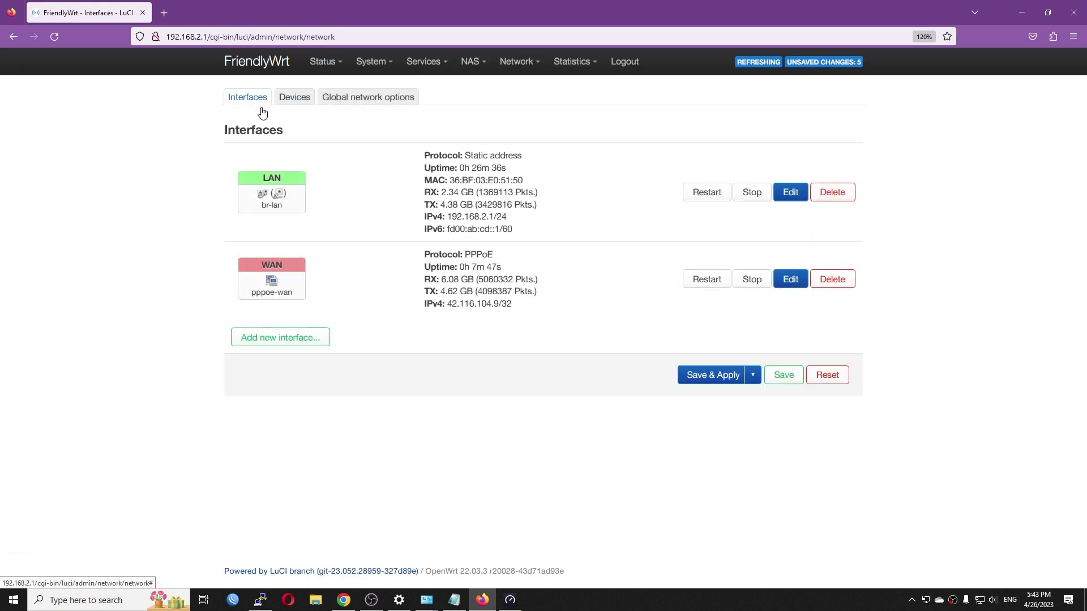
pyautogui.click(791, 279)
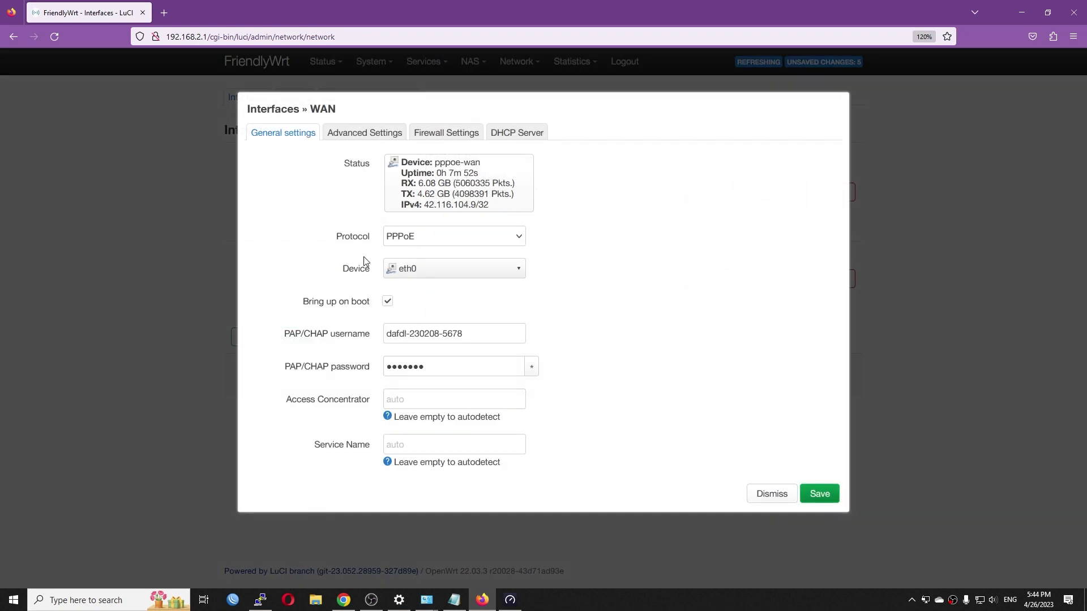
pyautogui.click(472, 270)
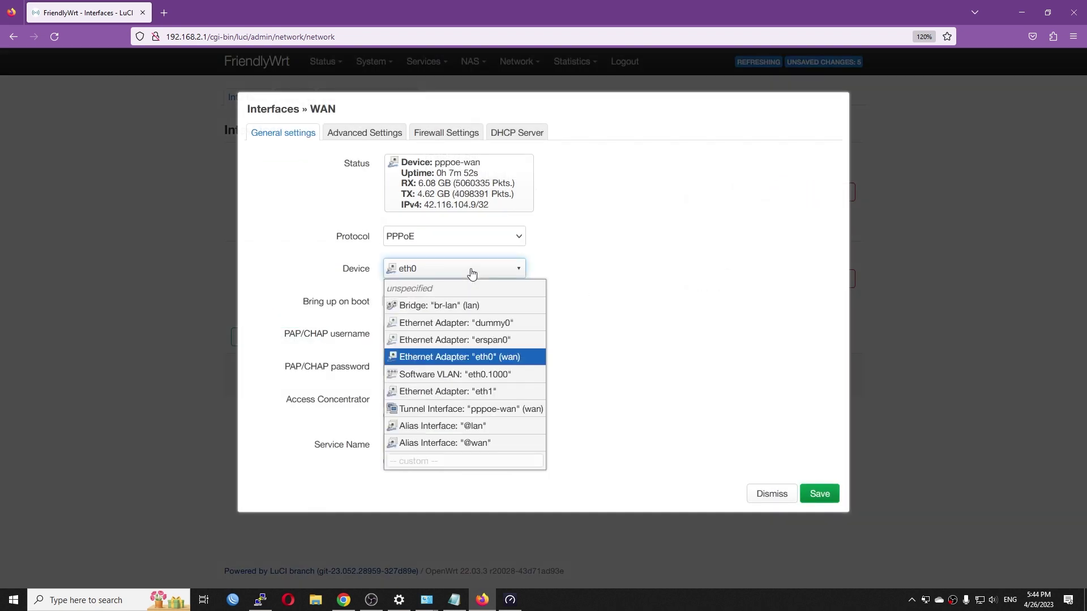
pyautogui.click(501, 379)
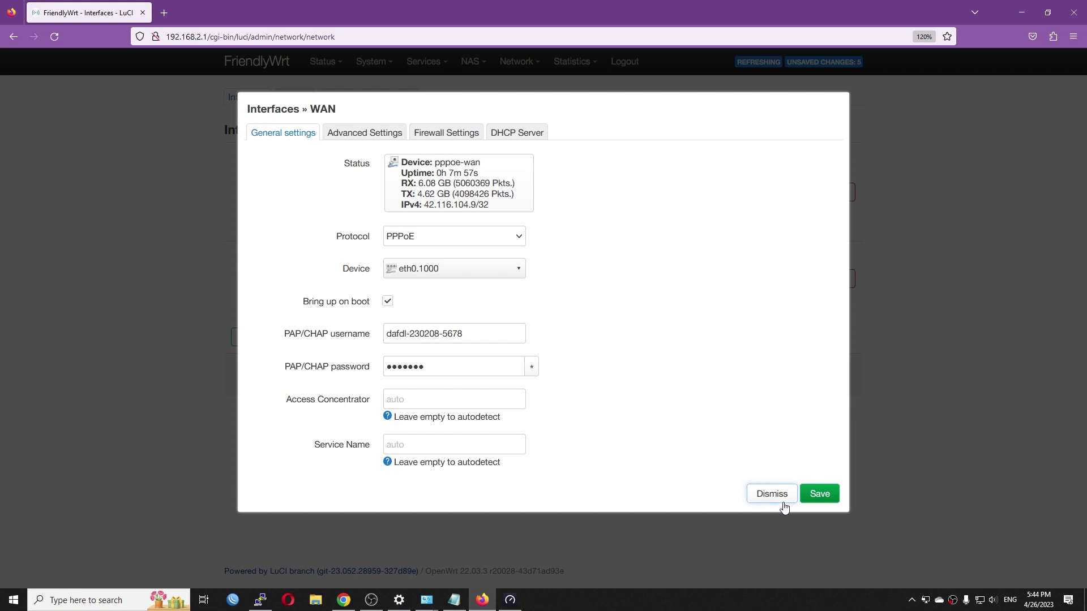
pyautogui.click(758, 490)
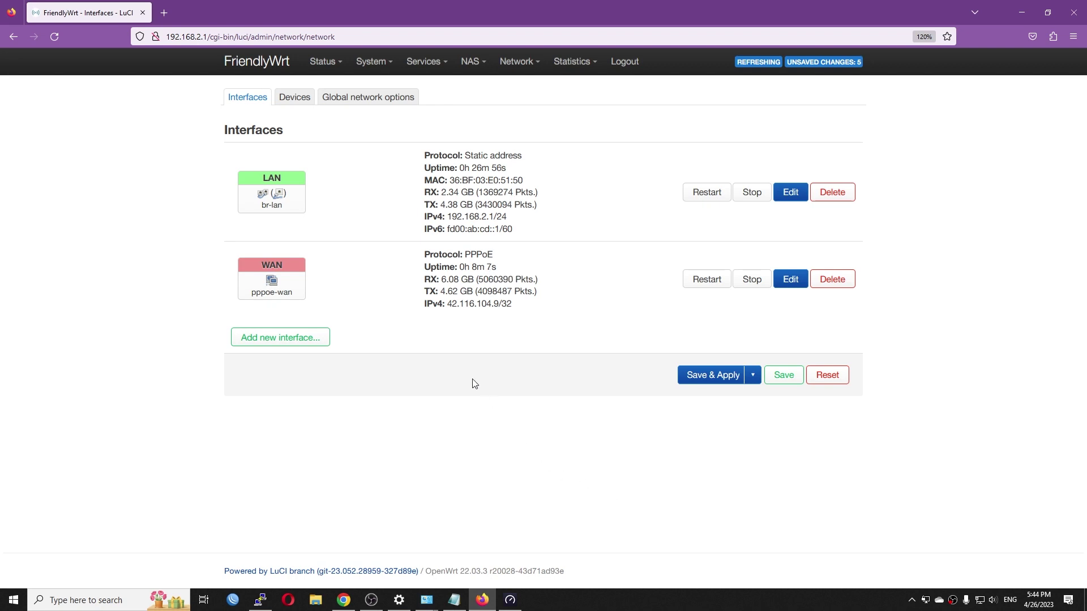
# View the Status > NetData monitoring page and the System > Kernel Manager CPU settings
pyautogui.moveTo(354, 68)
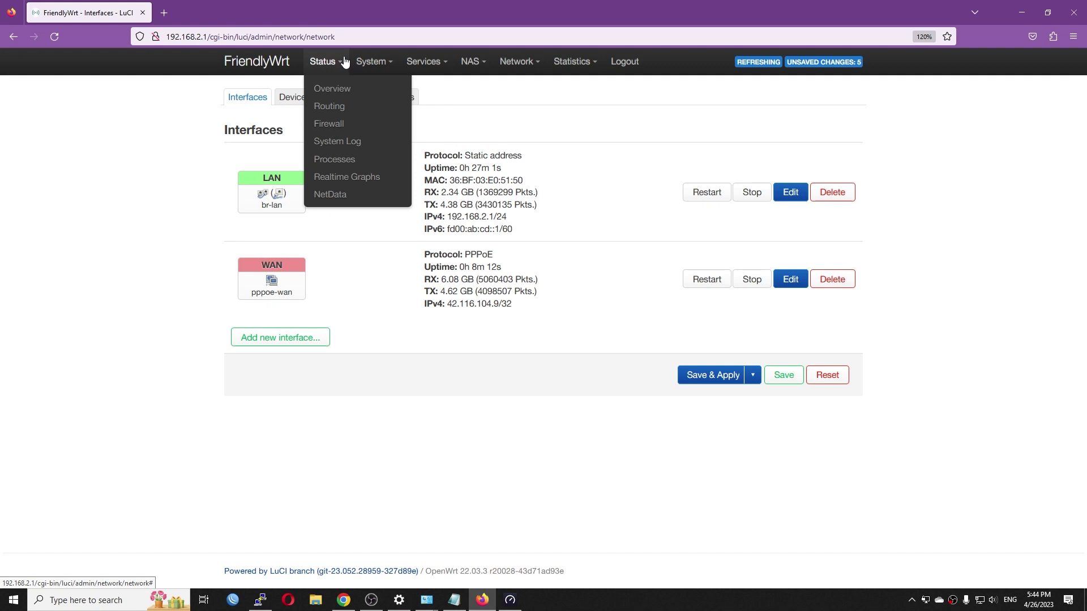
pyautogui.click(349, 195)
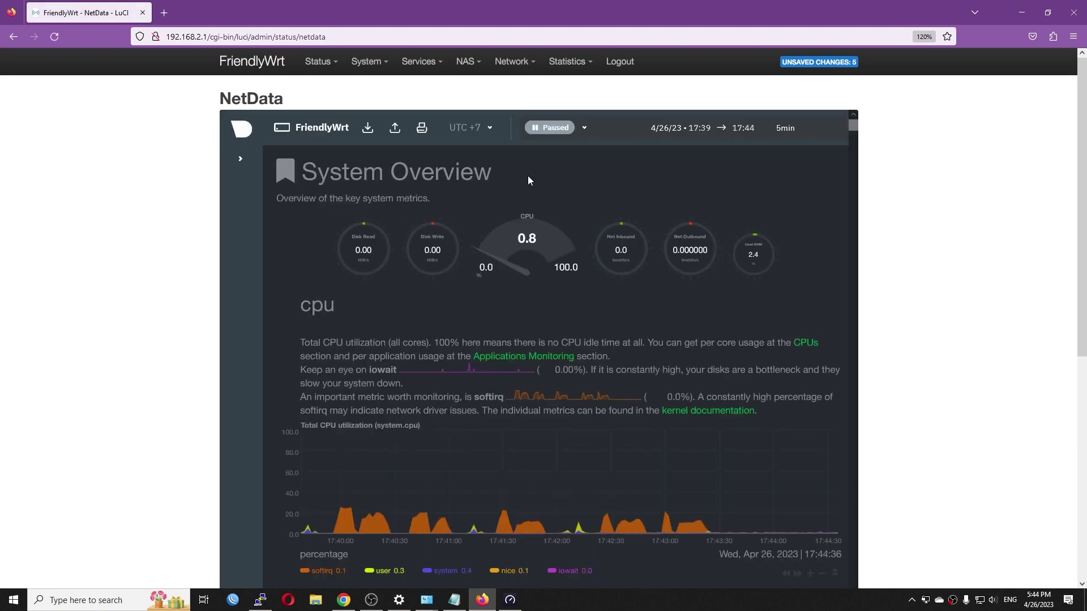
pyautogui.moveTo(367, 62)
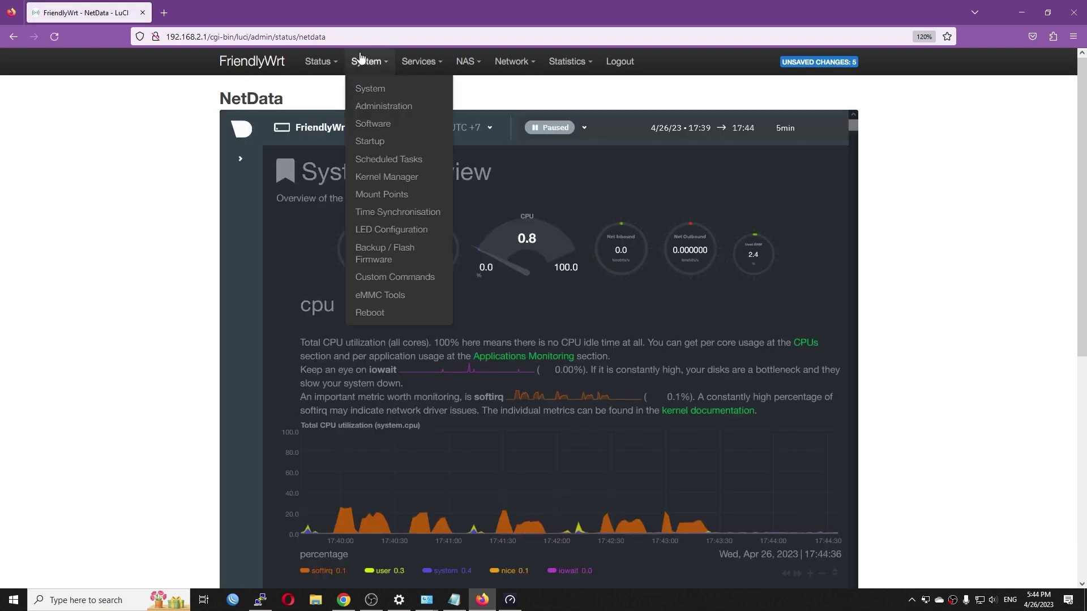
pyautogui.click(406, 177)
# Open System > Mount Points and scroll through the mounted file systems
pyautogui.moveTo(367, 64)
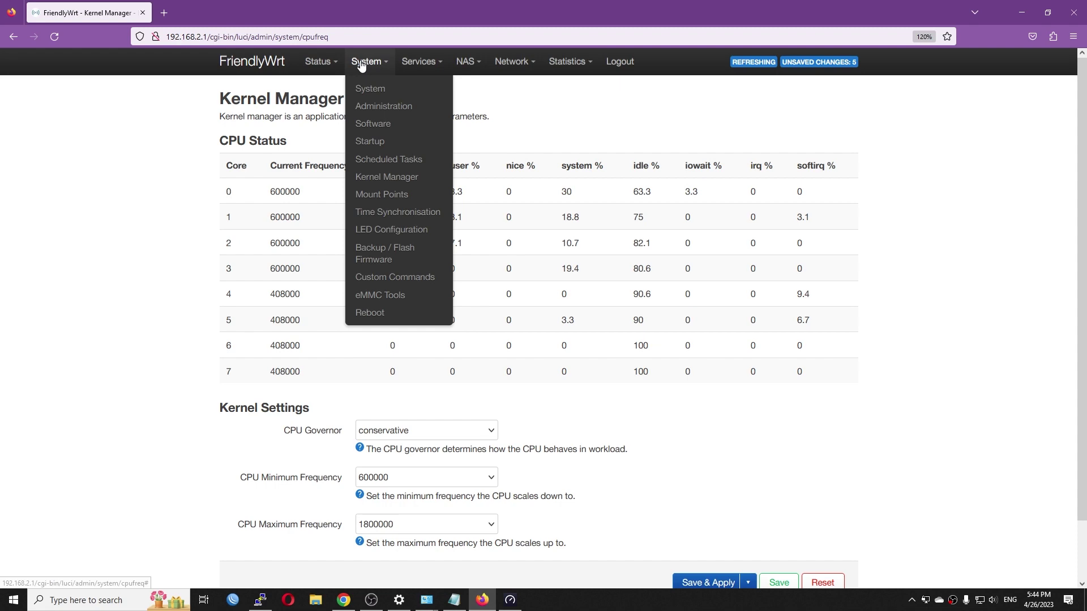
pyautogui.click(381, 195)
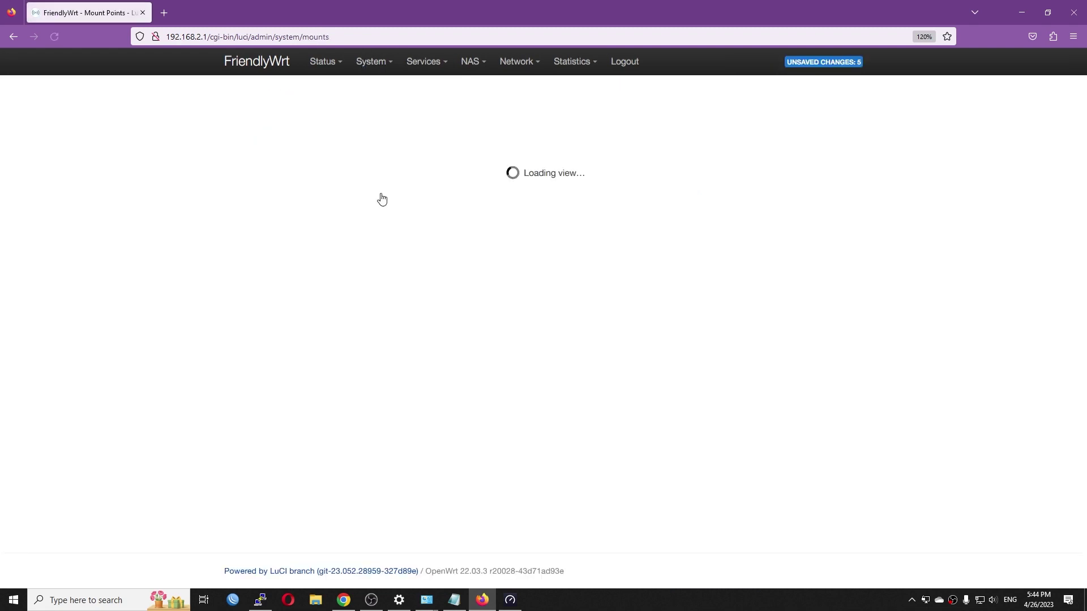
pyautogui.scroll(-4, 304, 395)
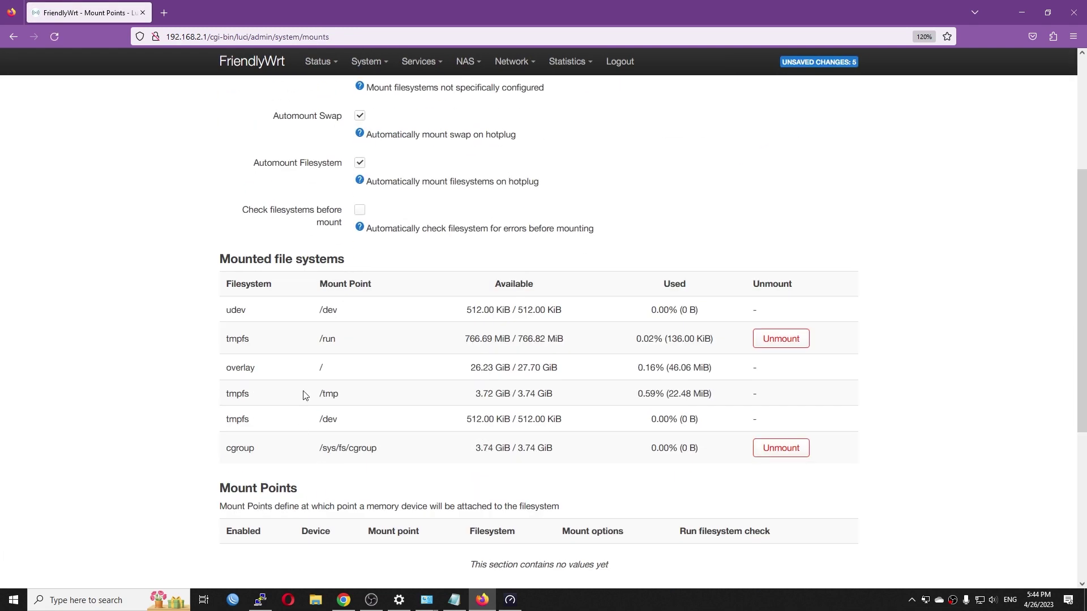
pyautogui.scroll(4, 352, 371)
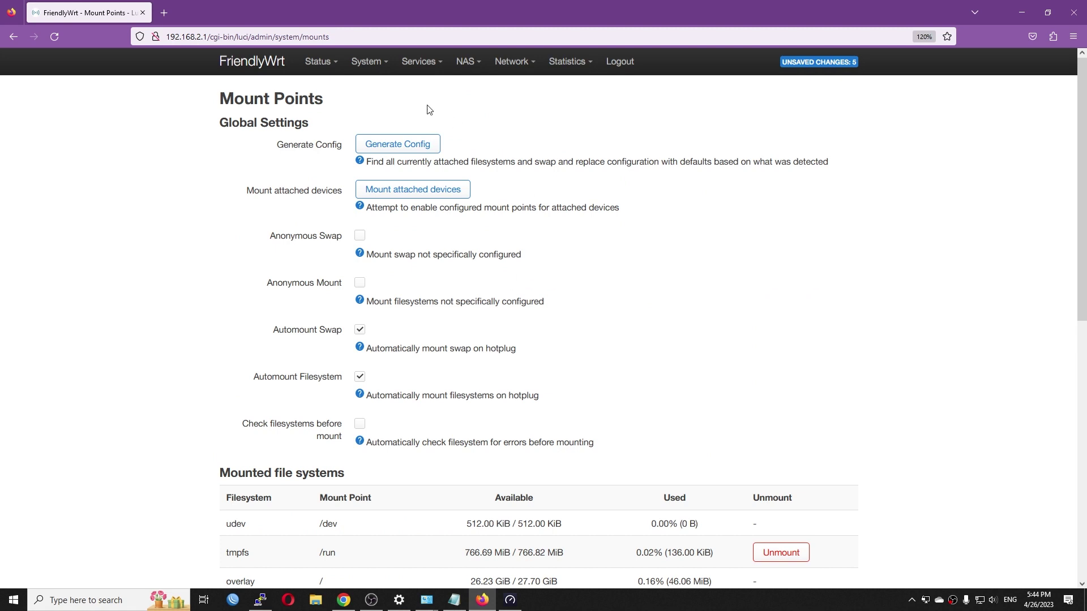
pyautogui.moveTo(363, 73)
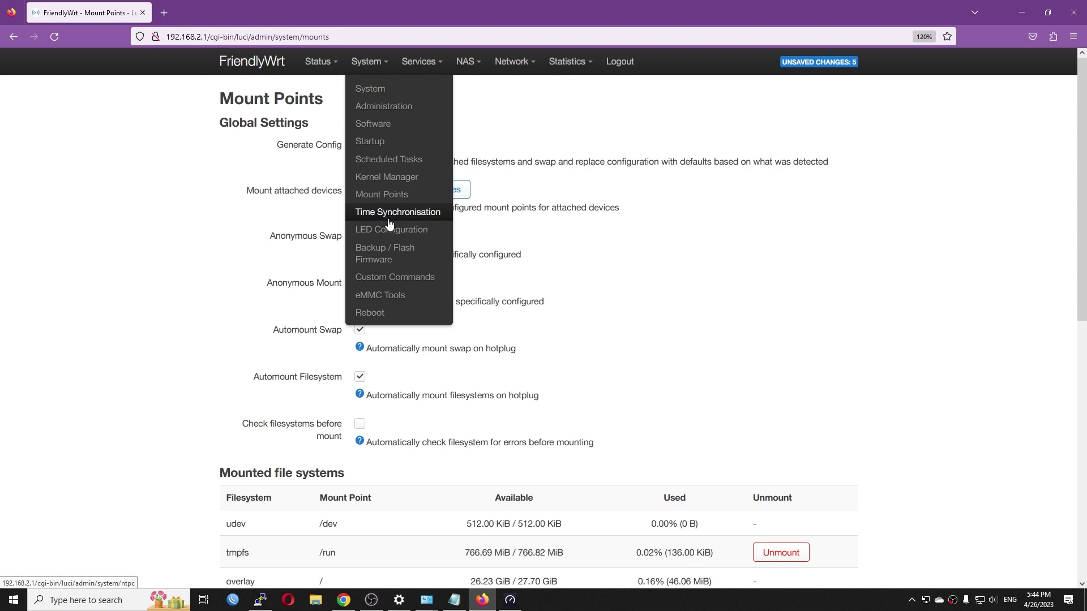
# Visit eMMC Tools, browse Services and NAS, then open Statistics > Graphs for per-core CPU
pyautogui.click(407, 300)
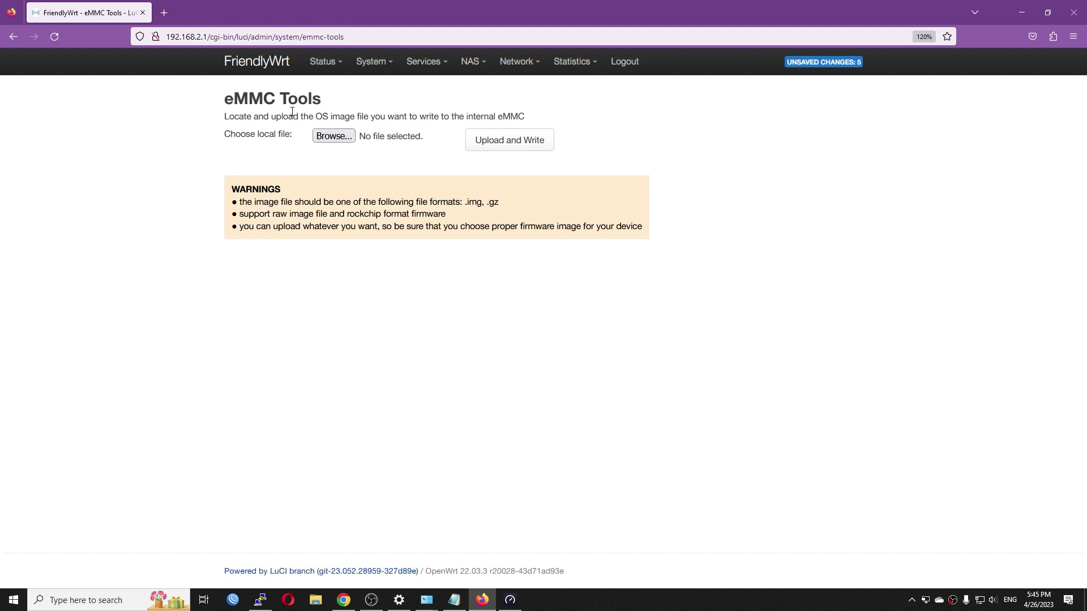
pyautogui.moveTo(431, 69)
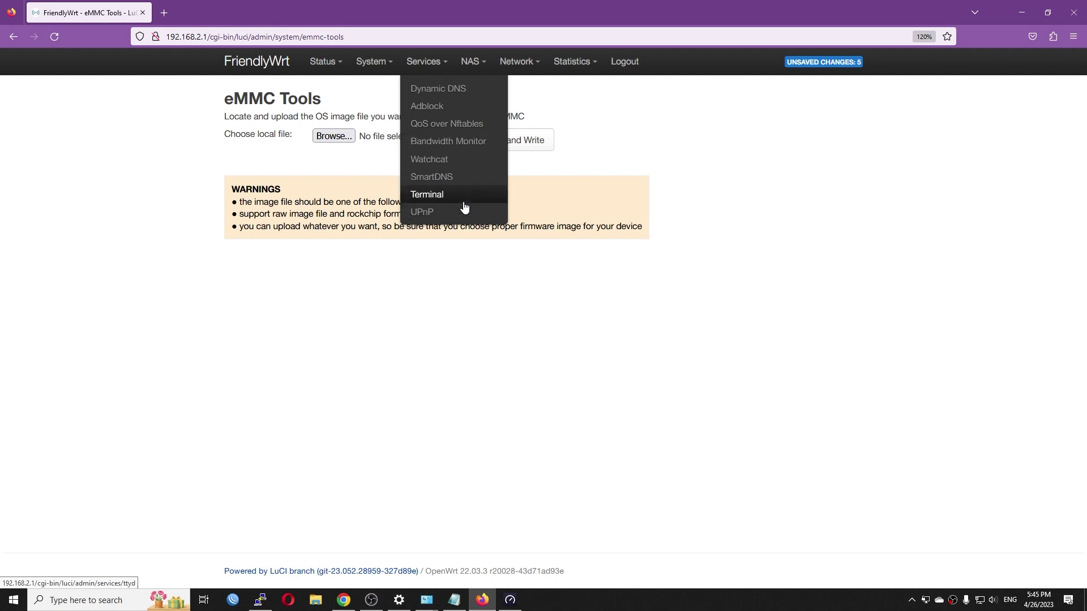
pyautogui.moveTo(469, 62)
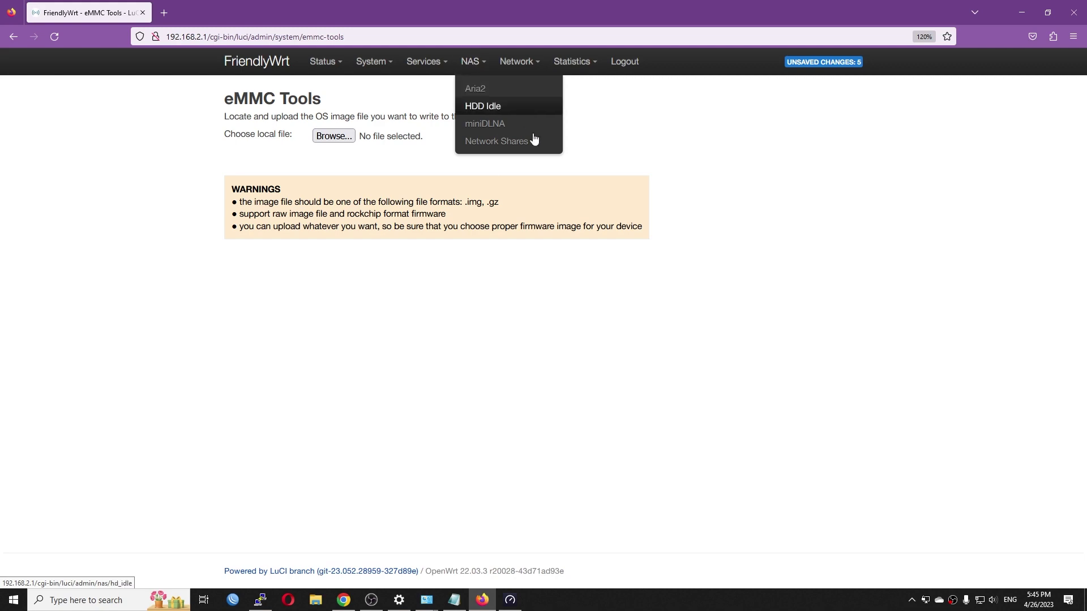
pyautogui.moveTo(588, 60)
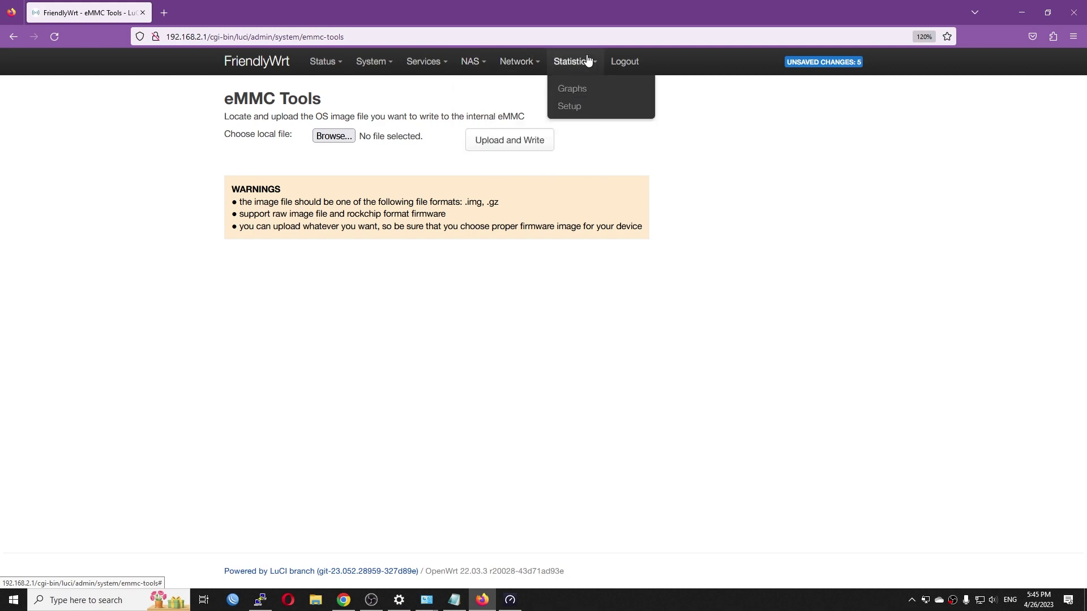
pyautogui.click(583, 89)
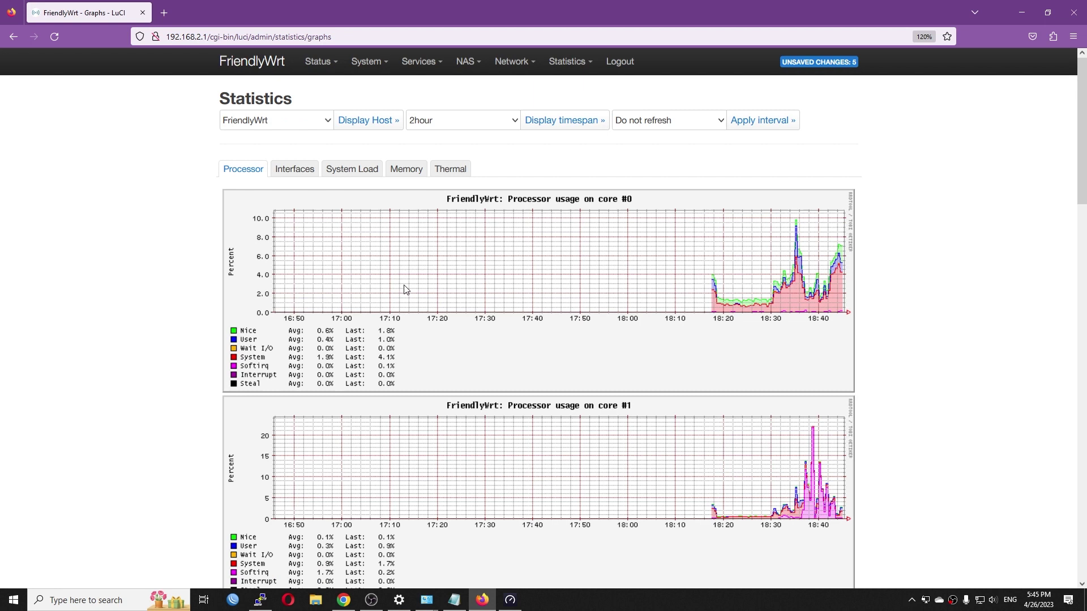